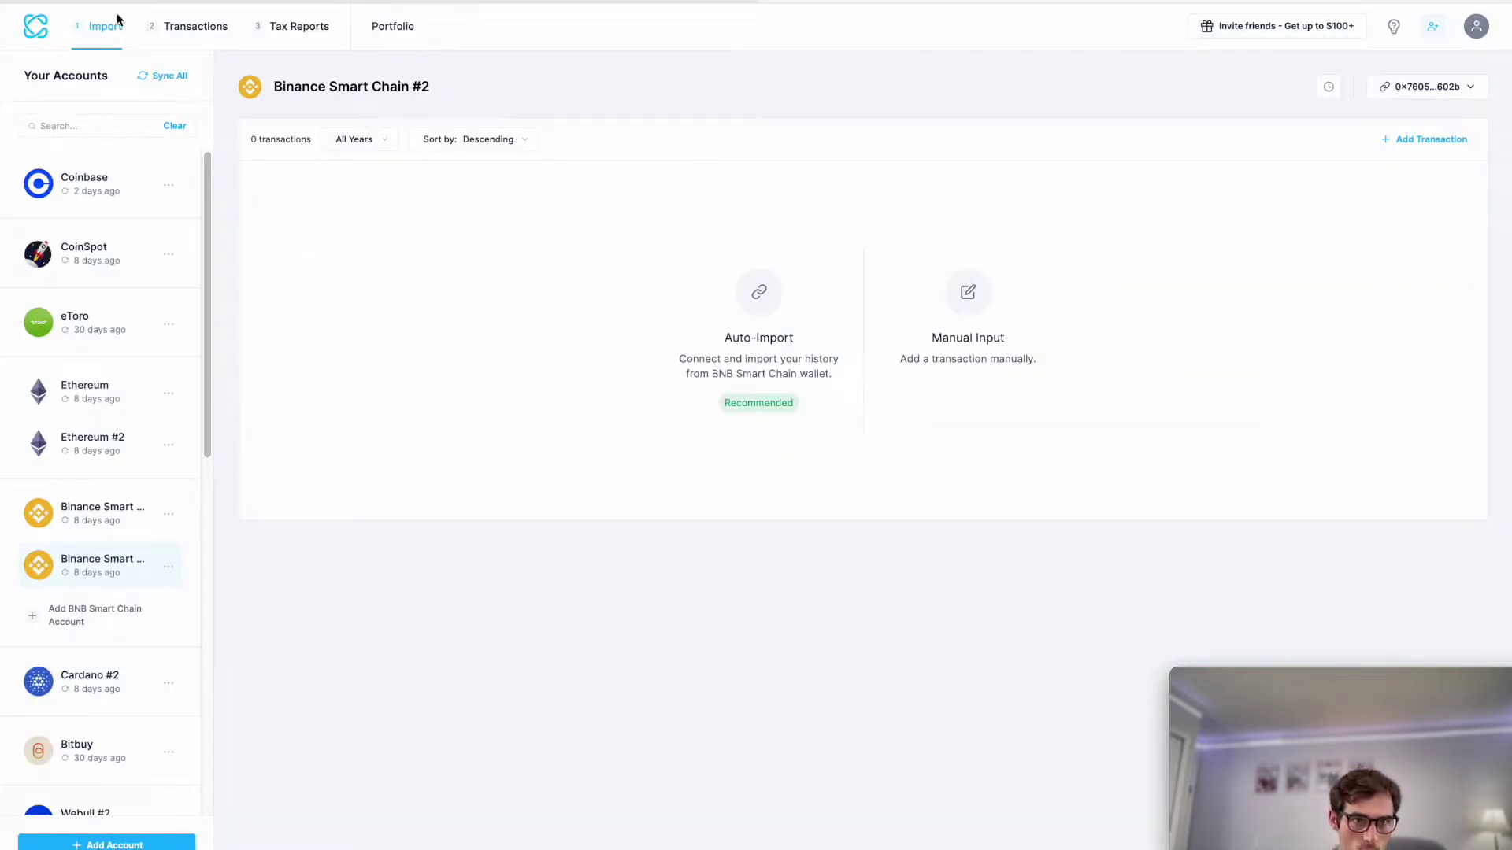
Add a Crypto.com exchange account by searching 'crpp' and choosing the Crypto.com tile
{"action": "left_click", "coordinate": [144, 845]}
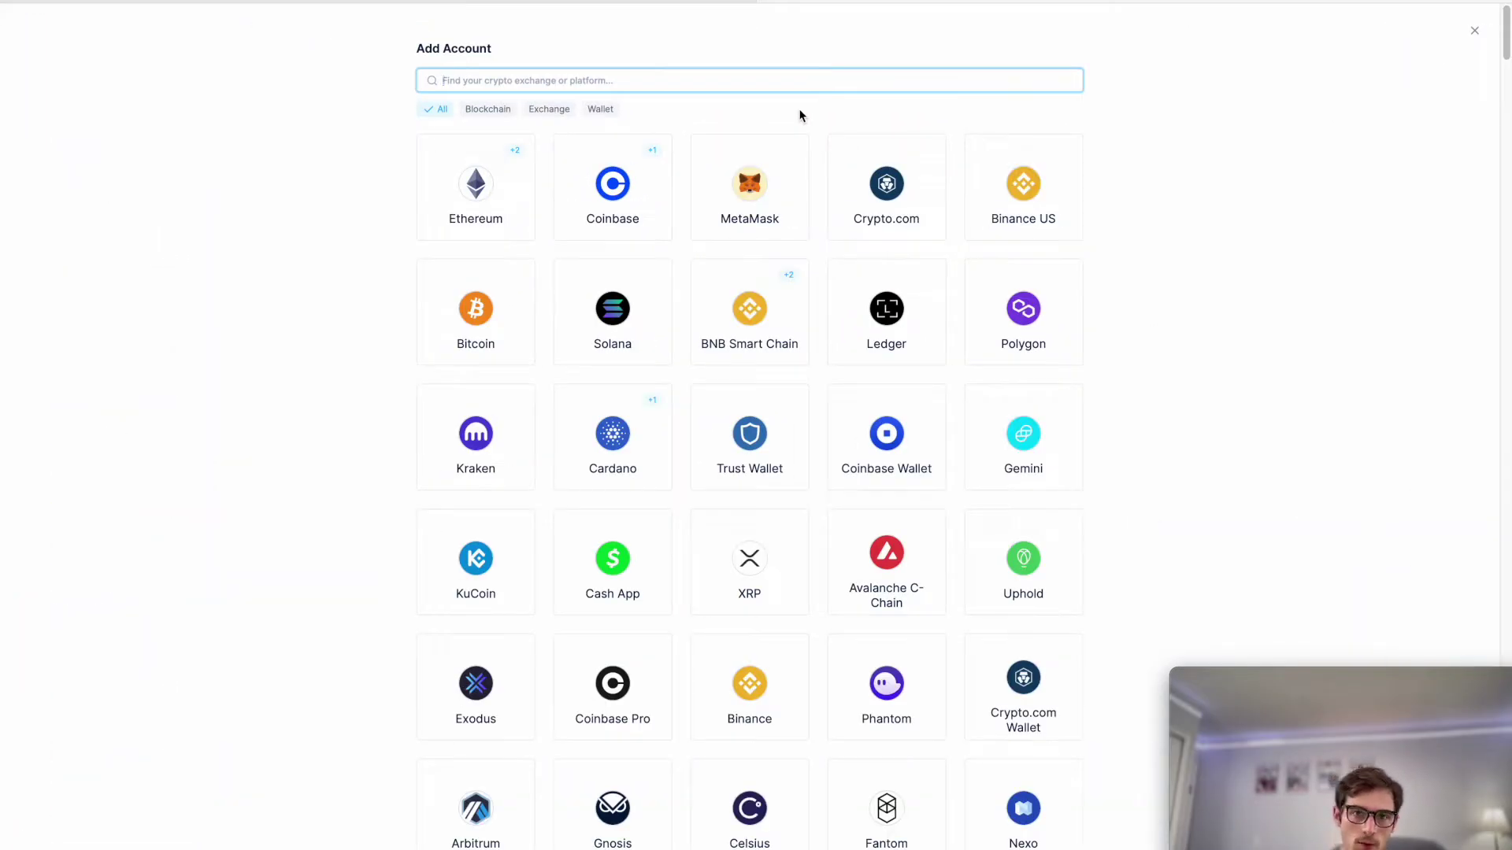
{"action": "type", "text": "crp"}
{"action": "type", "text": "p"}
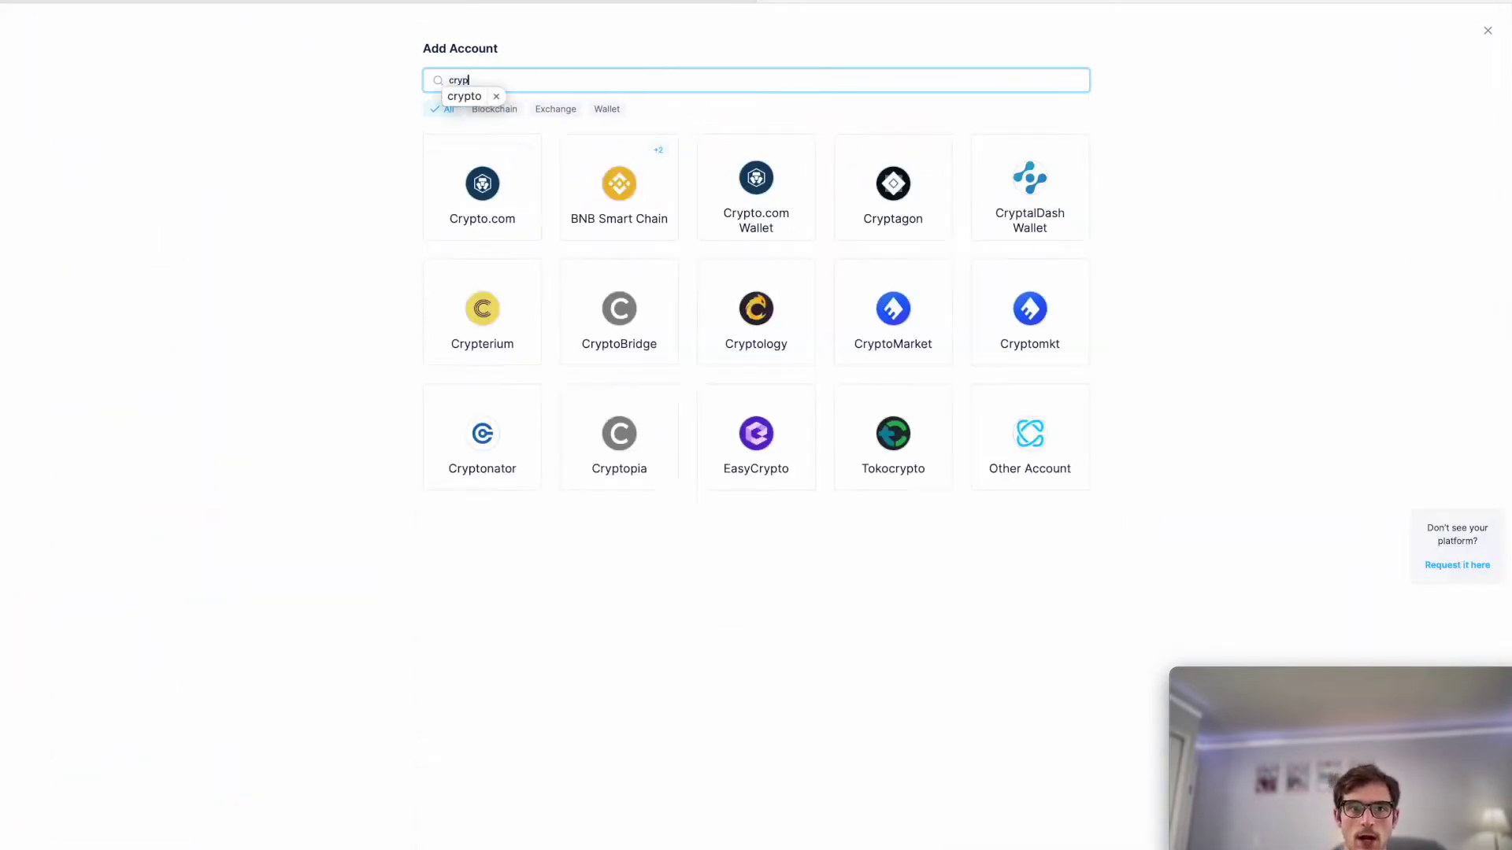
{"action": "left_click", "coordinate": [515, 205]}
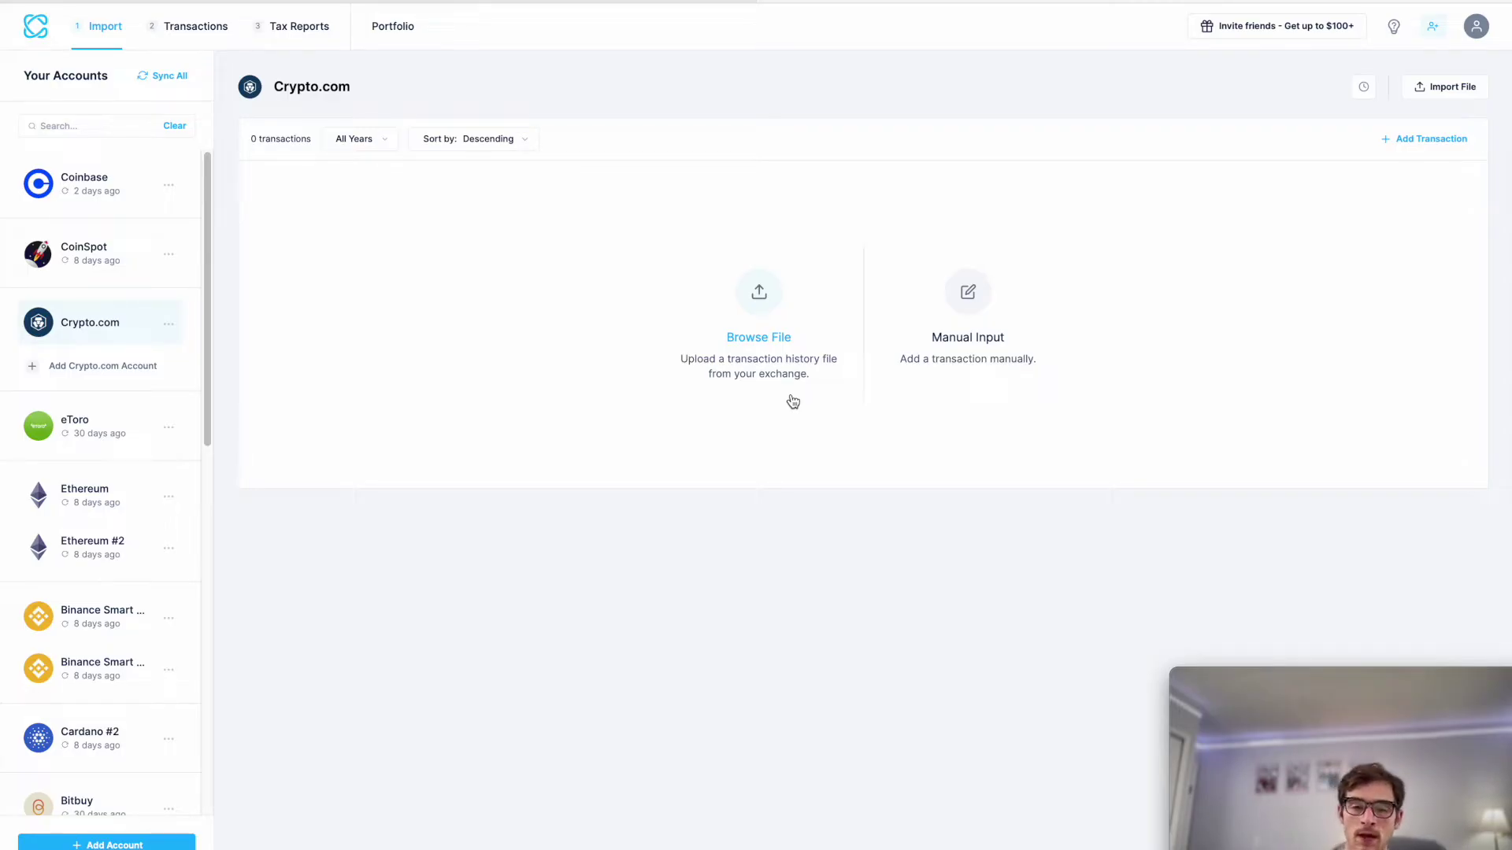
{"action": "left_click", "coordinate": [783, 339]}
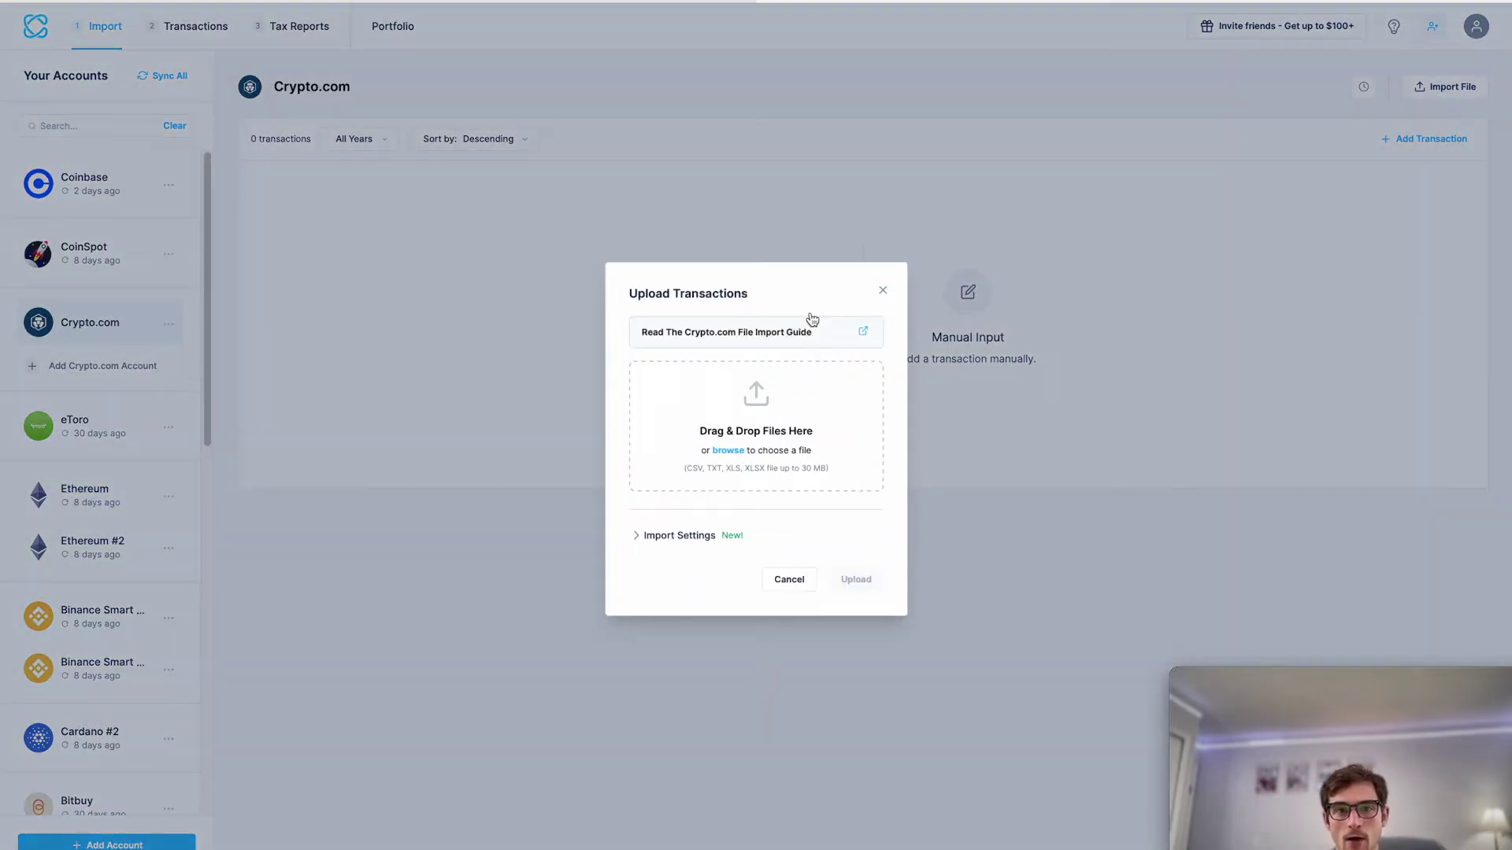
{"action": "left_click", "coordinate": [849, 340]}
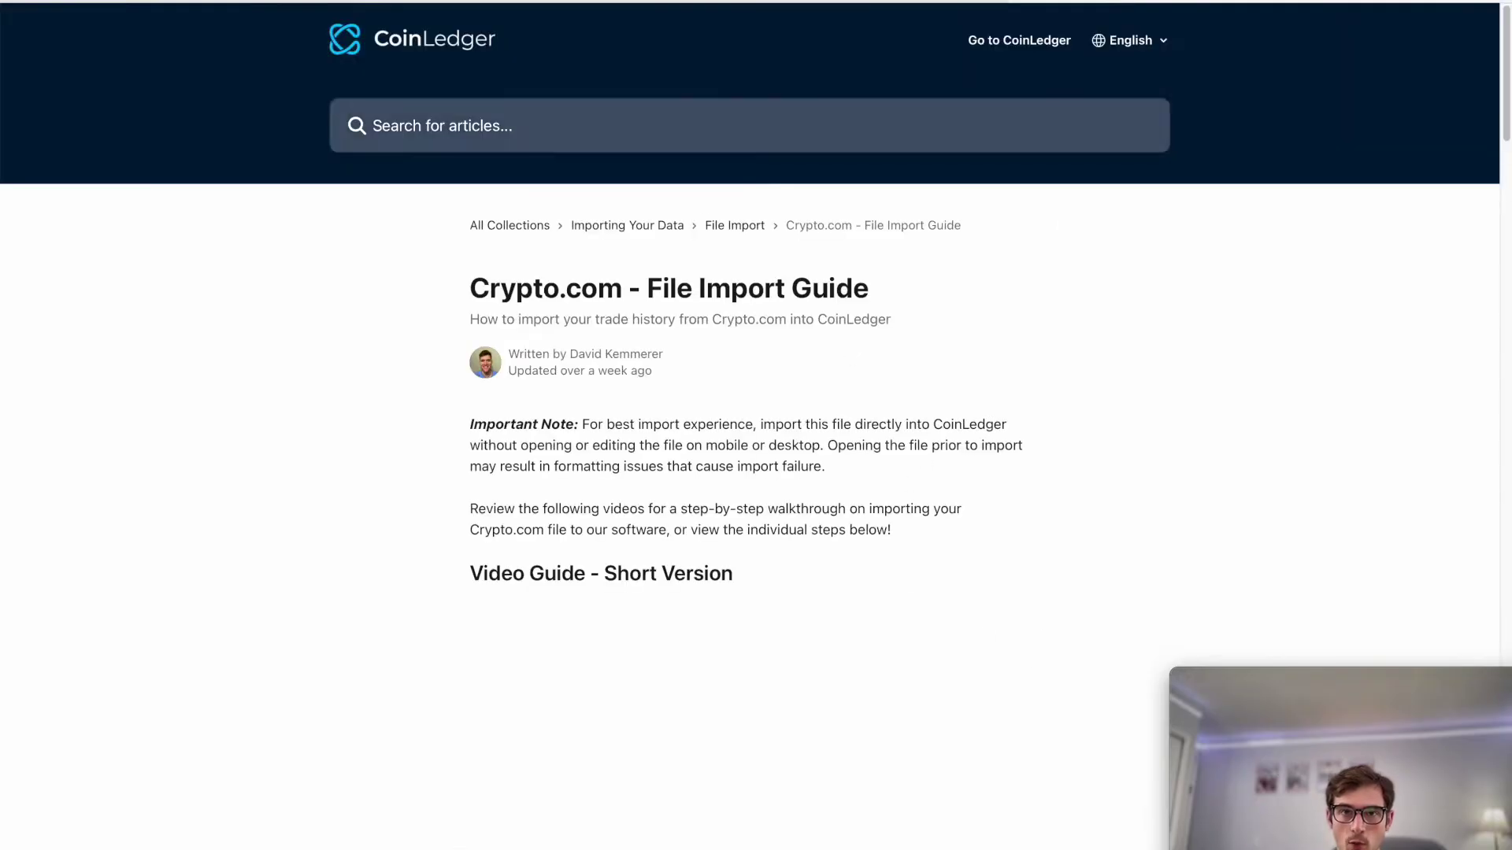
{"action": "scroll", "coordinate": [668, 637], "scroll_direction": "down", "scroll_amount": 7}
{"action": "scroll", "coordinate": [498, 703], "scroll_direction": "up", "scroll_amount": 2}
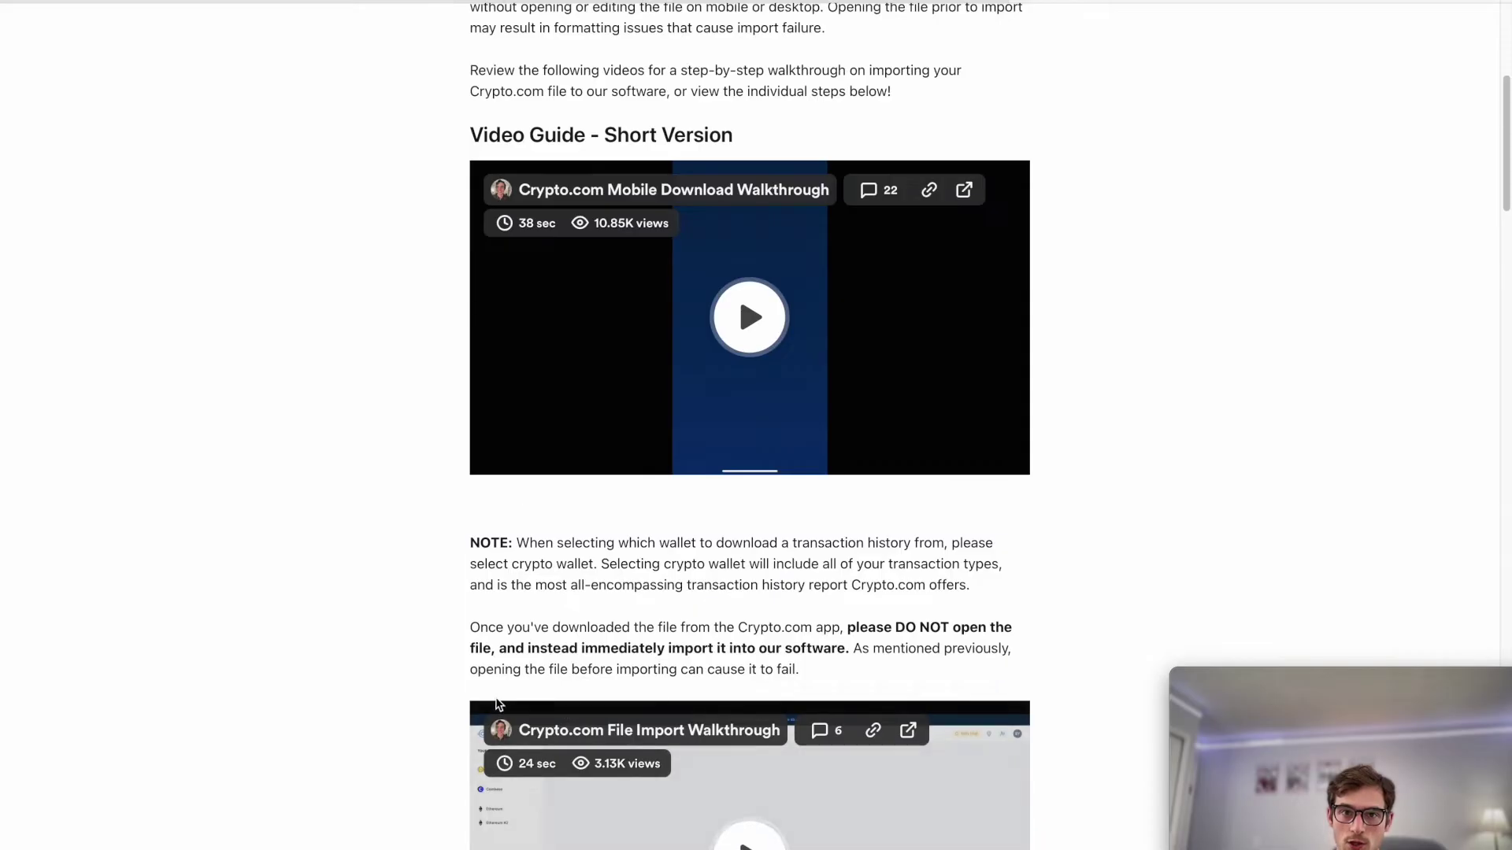
{"action": "scroll", "coordinate": [498, 704], "scroll_direction": "up", "scroll_amount": 8}
{"action": "left_click", "coordinate": [763, 7]}
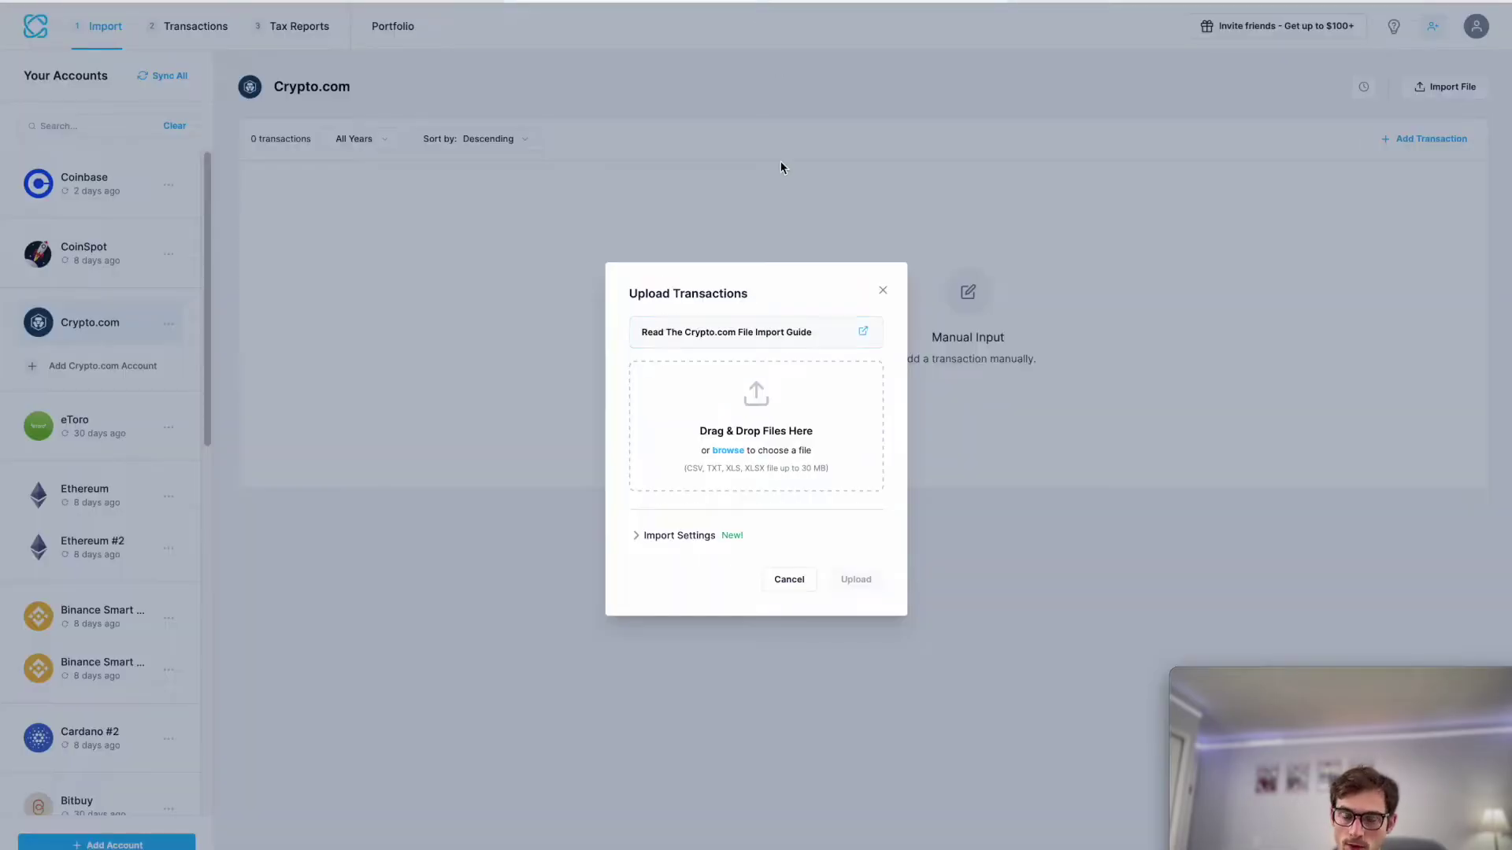
{"action": "left_click", "coordinate": [1226, 508]}
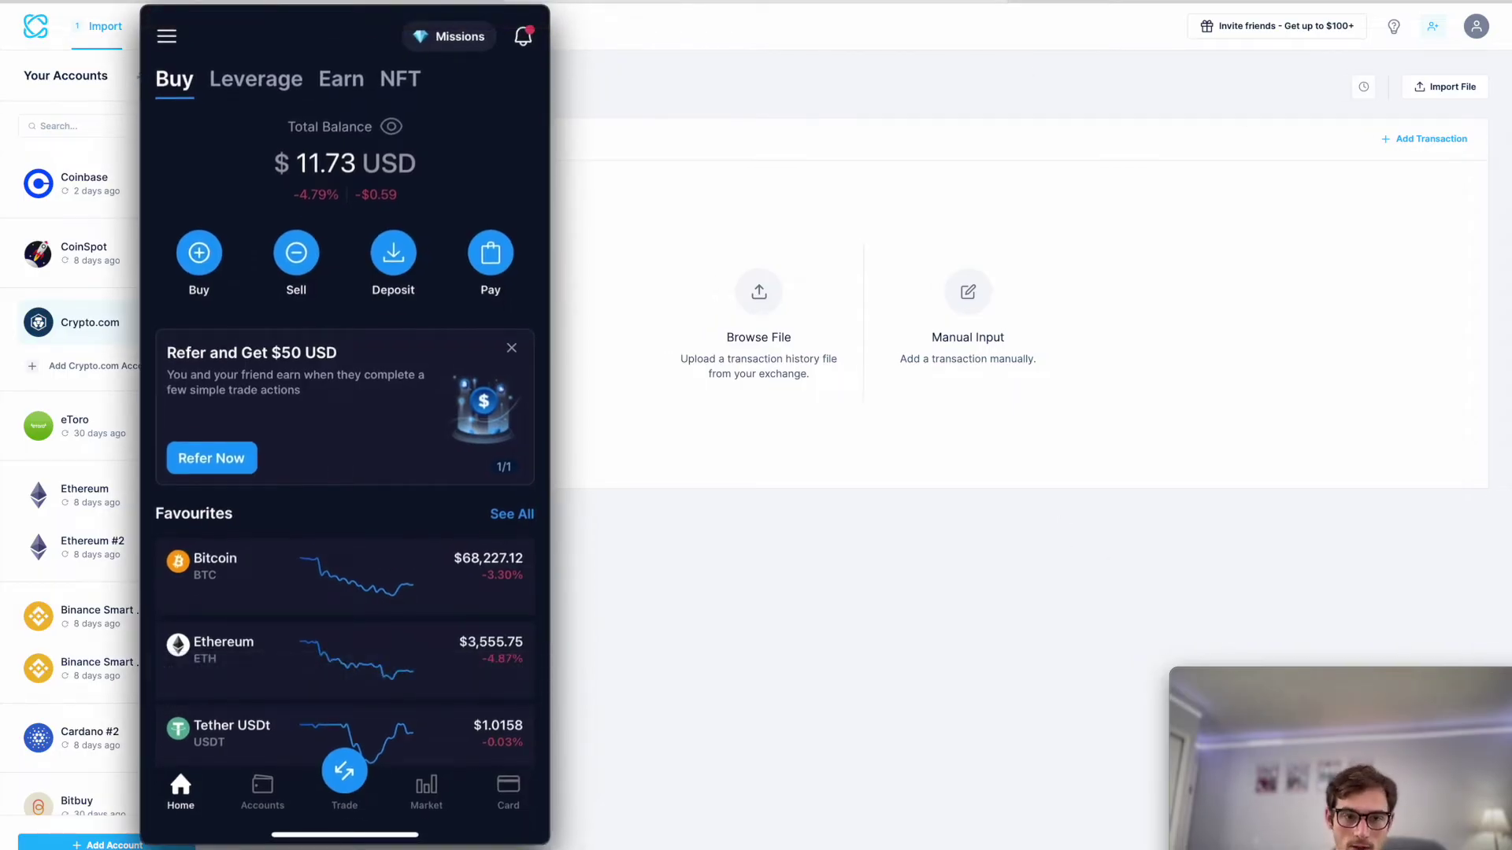
Play the phone recording until it stops on Crypto.com's Transaction History CSV export form
{"action": "mouse_move", "coordinate": [263, 823]}
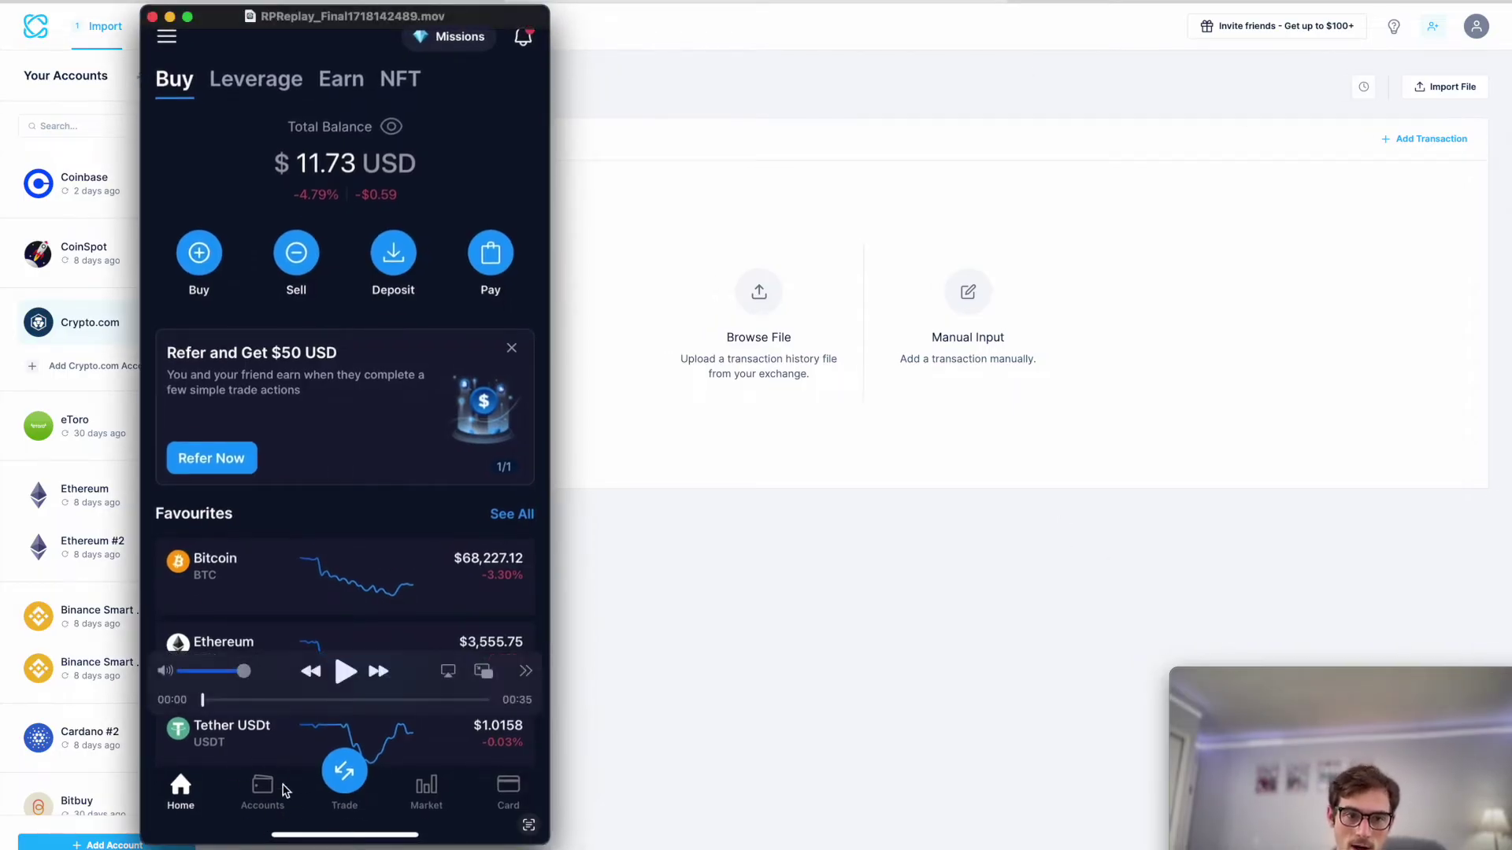
{"action": "left_click", "coordinate": [346, 671]}
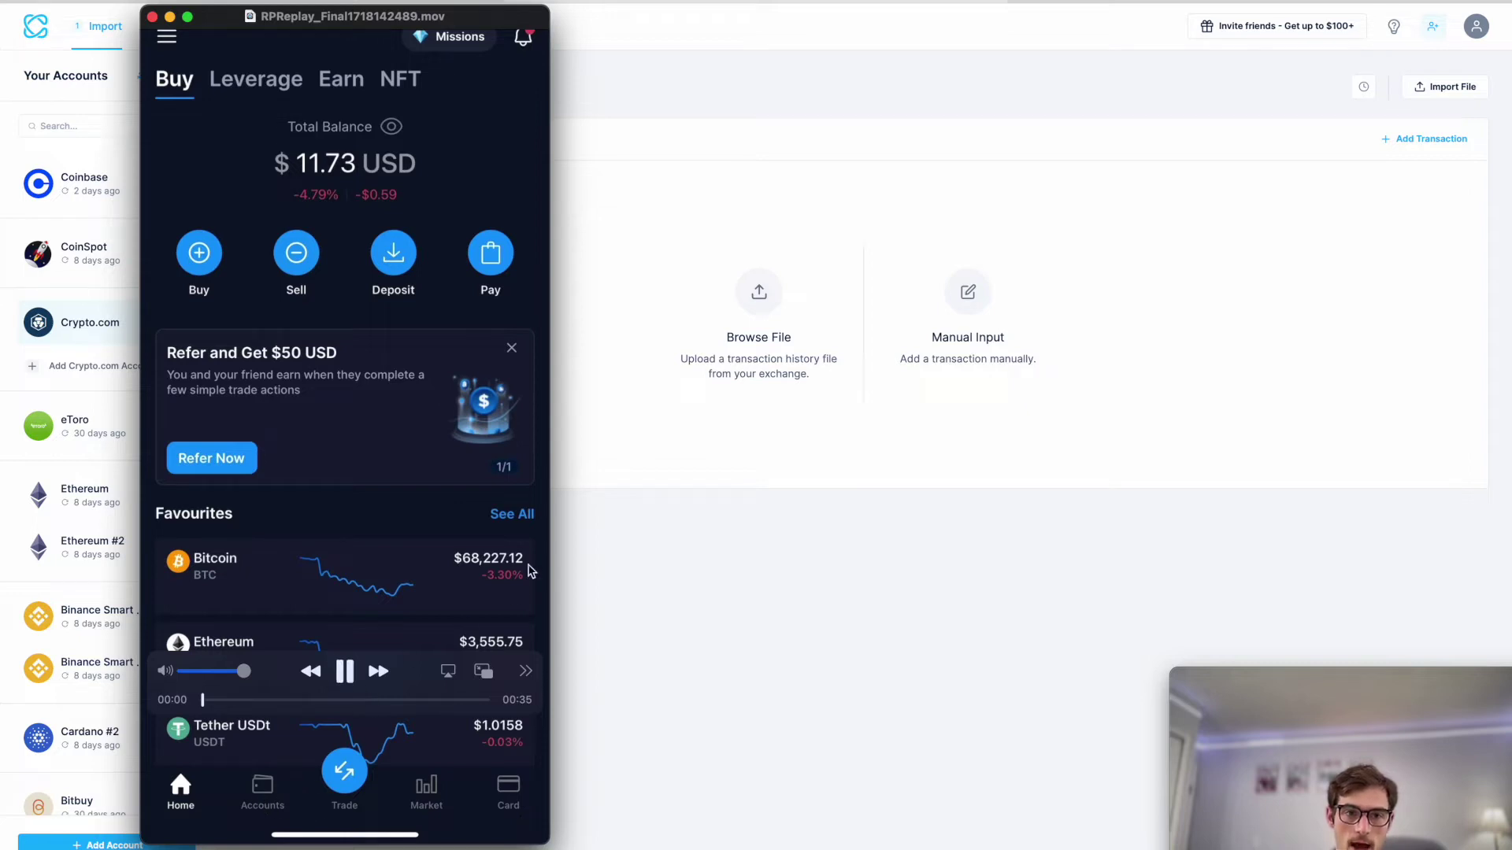
{"action": "left_click", "coordinate": [346, 671]}
{"action": "mouse_move", "coordinate": [516, 62]}
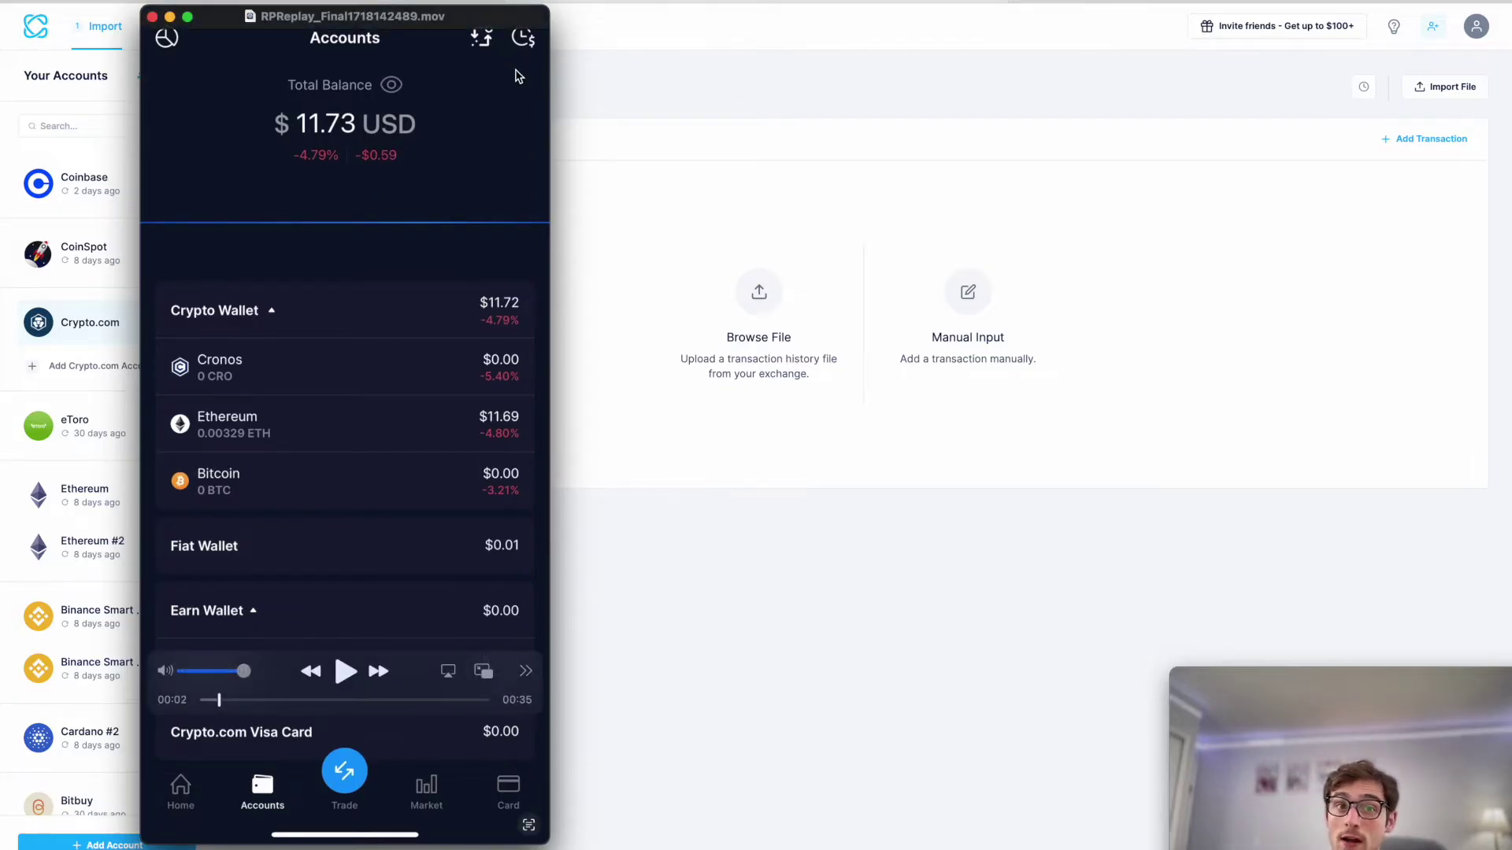
{"action": "left_click", "coordinate": [358, 685]}
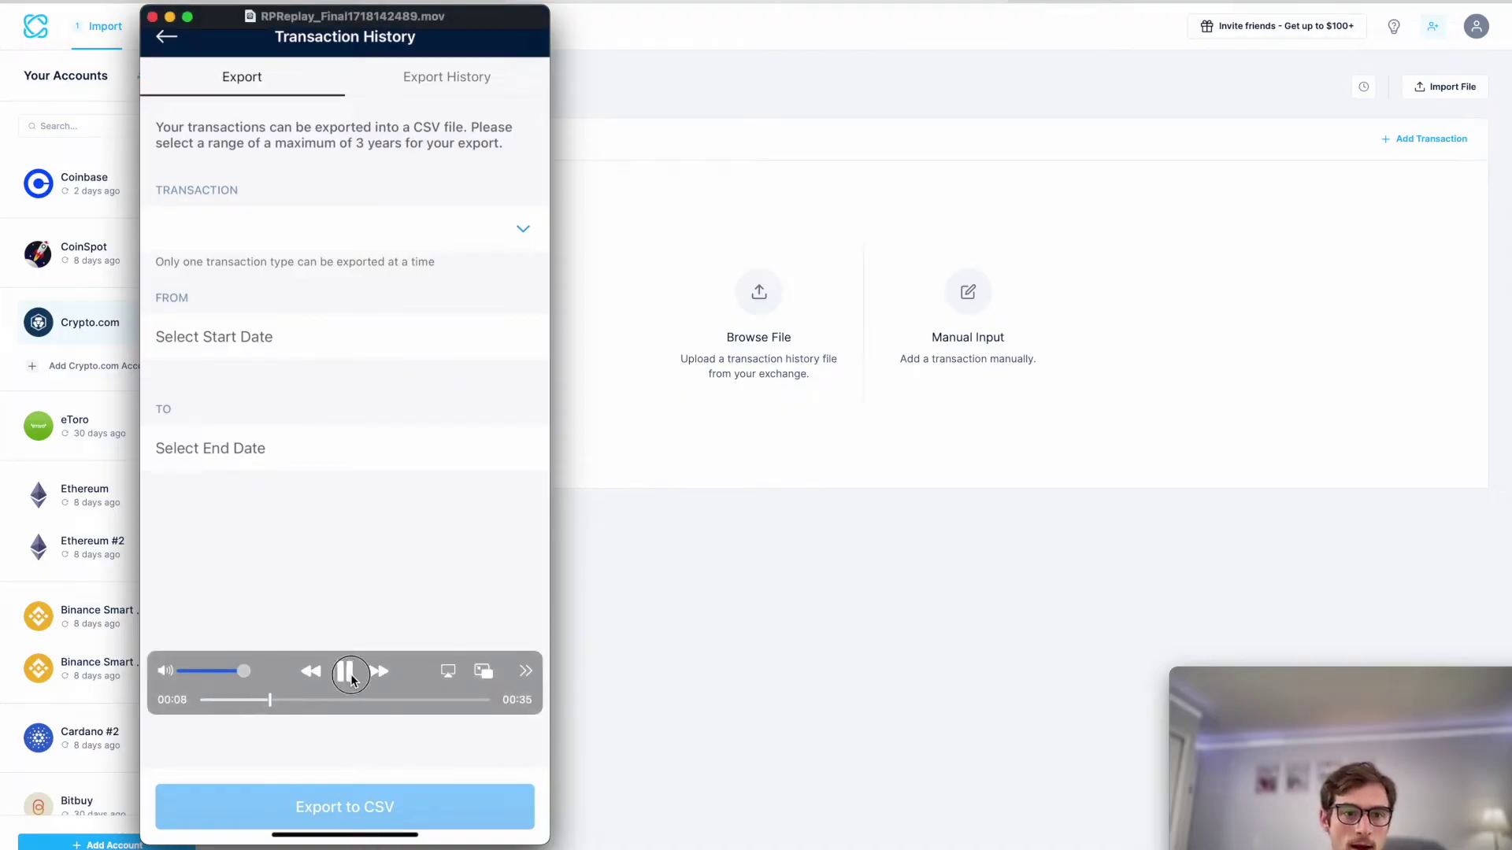
{"action": "left_click", "coordinate": [351, 679]}
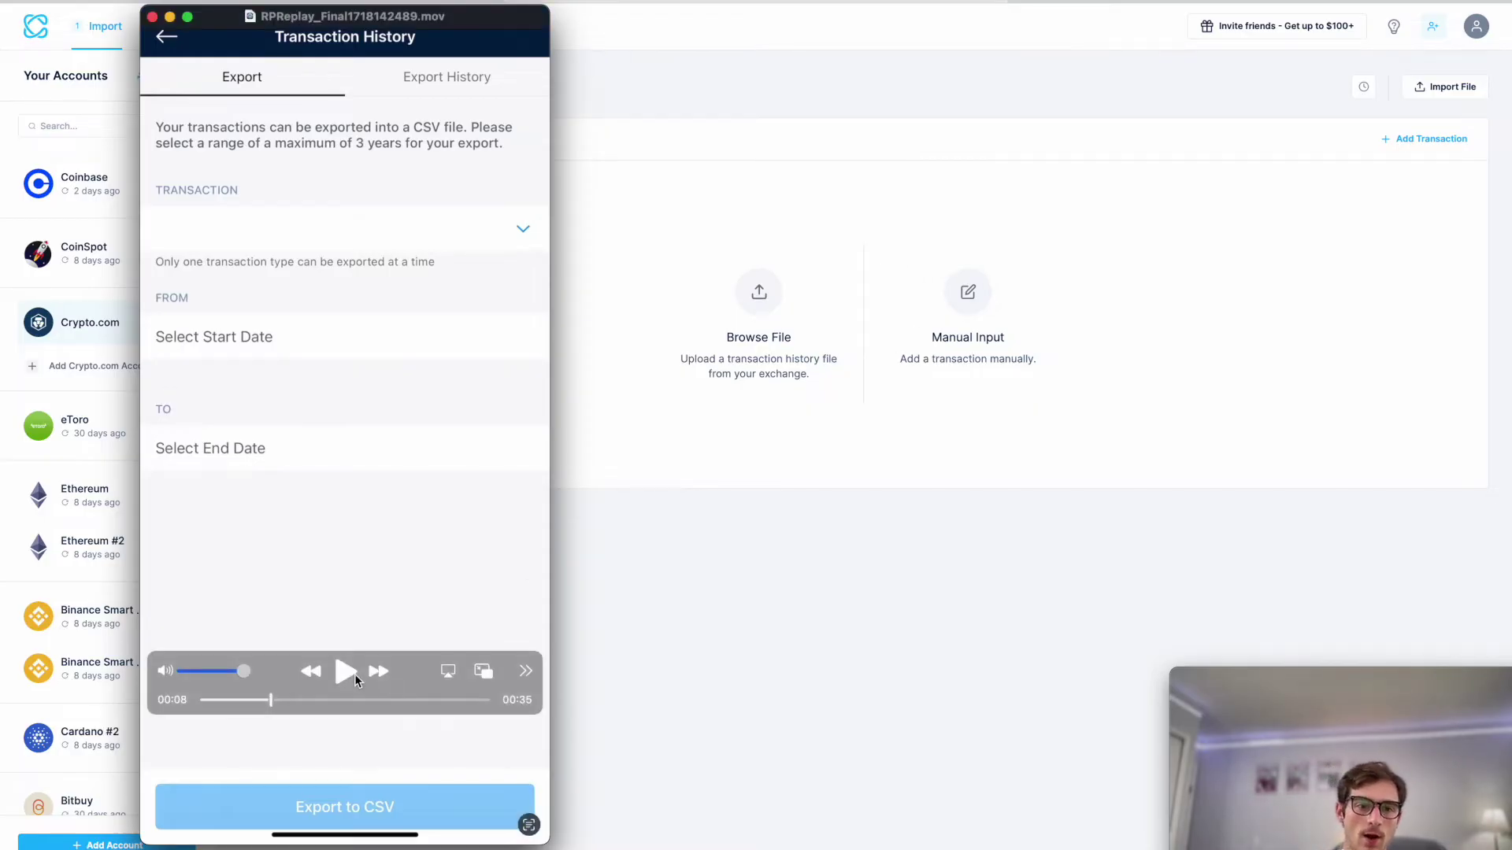
Resume the phone recording from the Crypto.com export form
{"action": "left_click", "coordinate": [354, 674]}
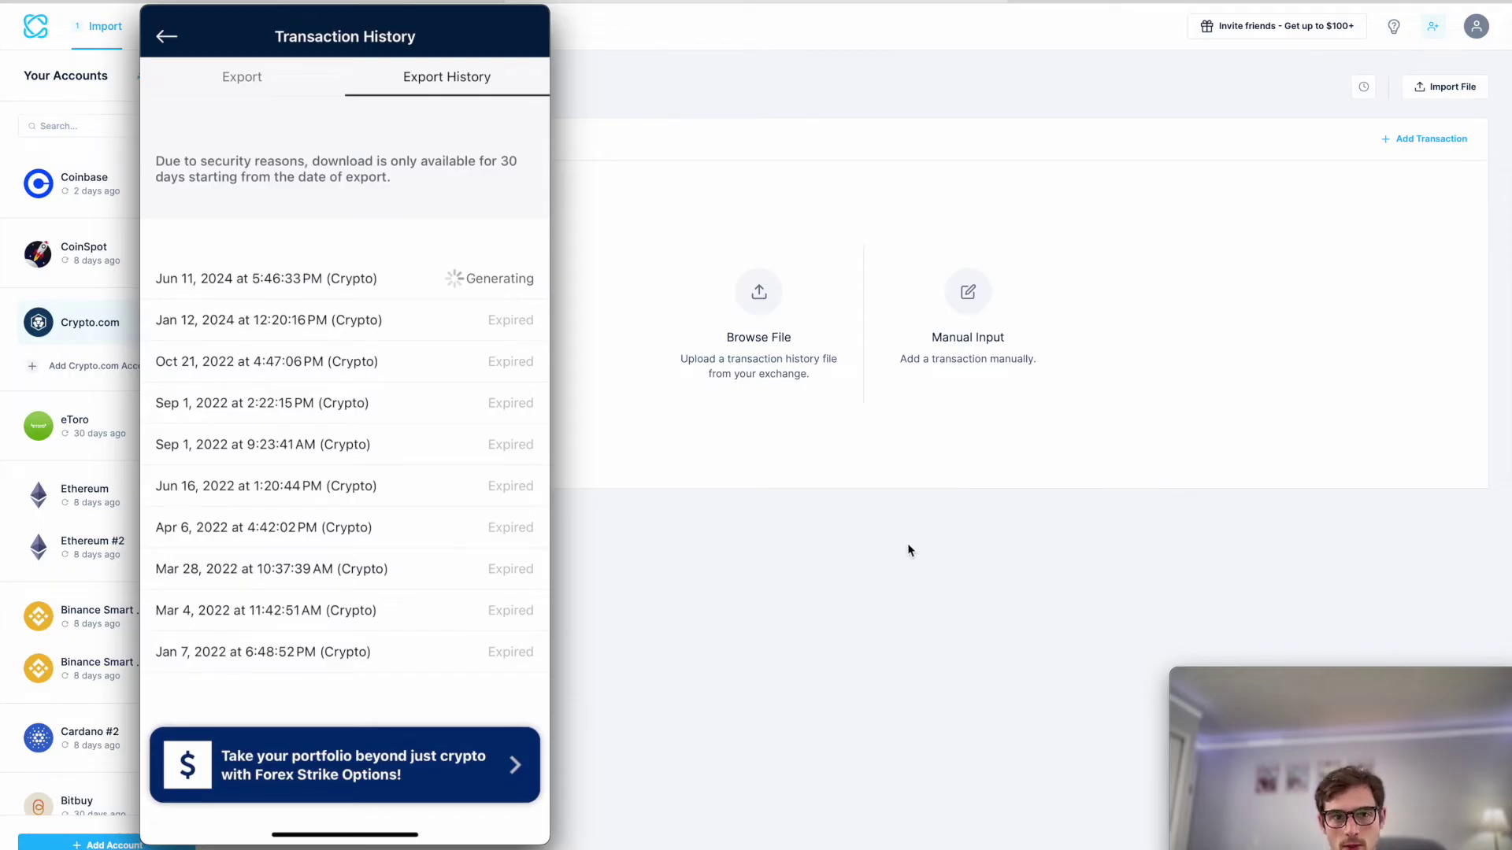
Move the QuickTime Player window off screen to bring back CoinLedger's Crypto.com page
{"action": "mouse_move", "coordinate": [534, 264]}
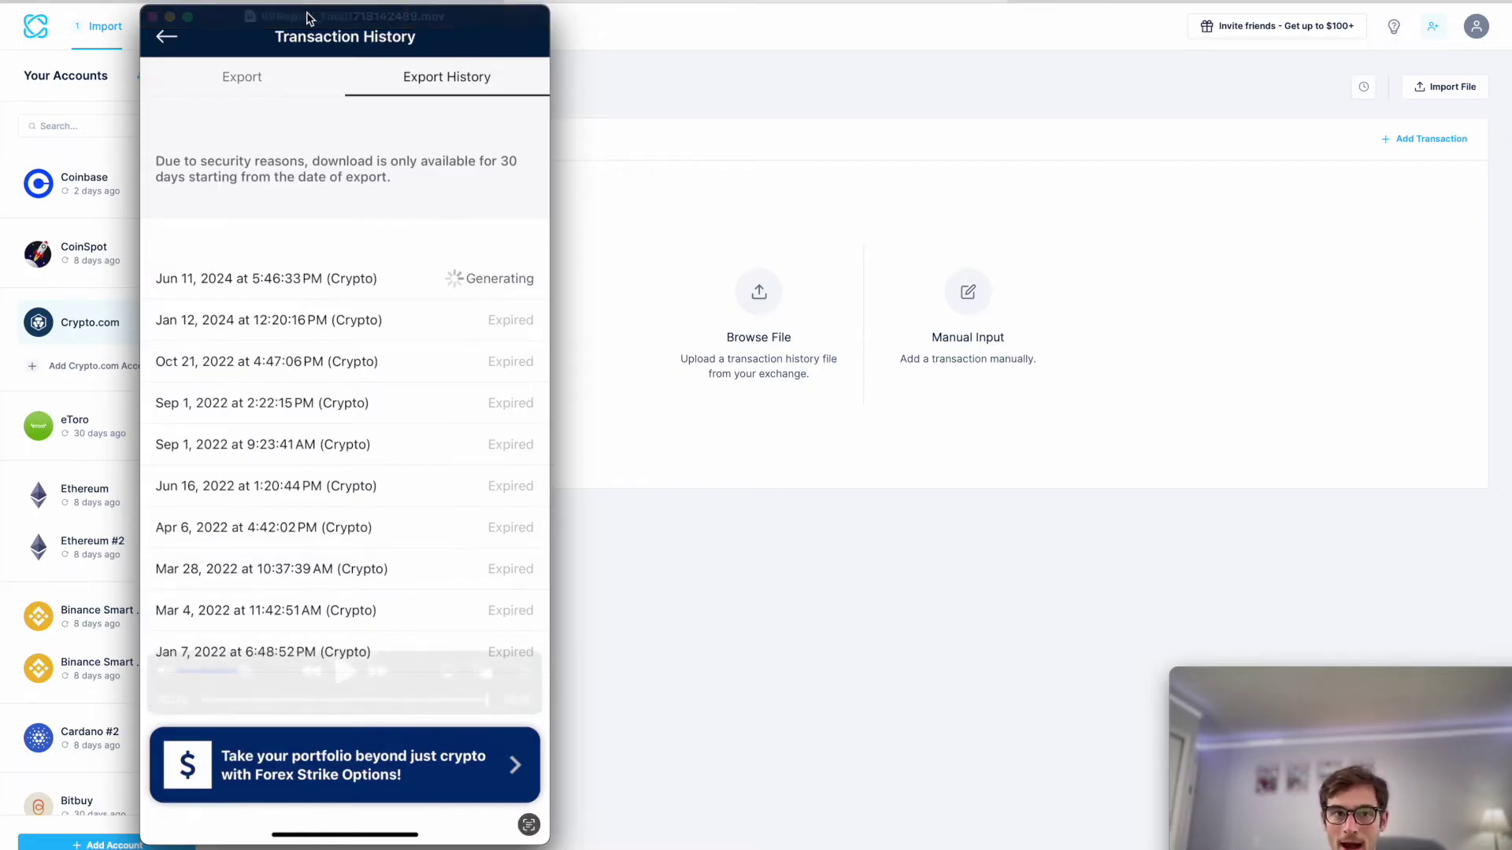
{"action": "left_click_drag", "start_coordinate": [347, 16], "coordinate": [1511, 20]}
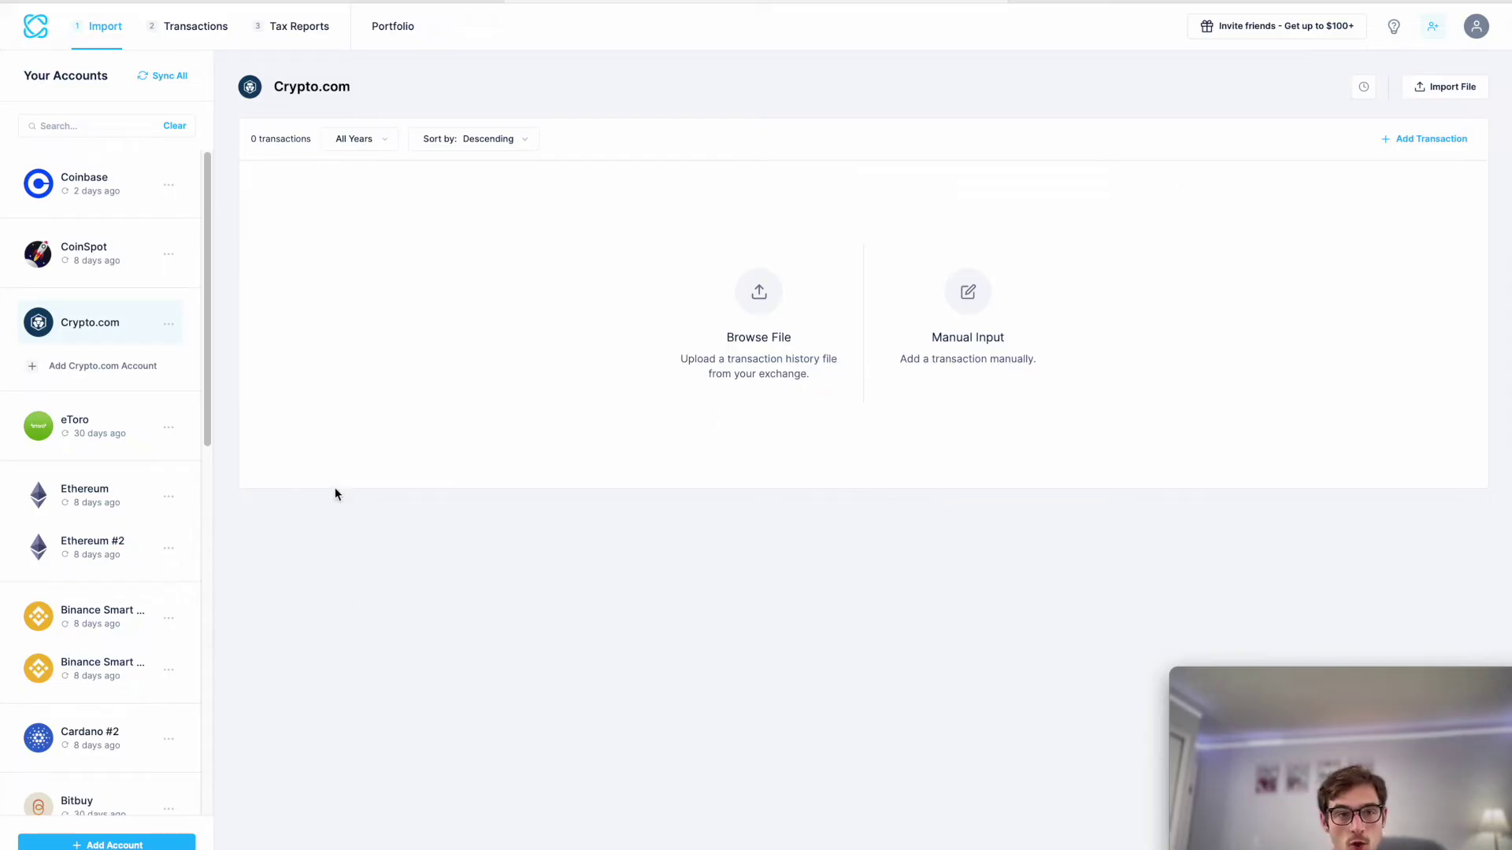
Upload crypto_transactions_record_20240611_054633.csv from Downloads into the Crypto.com account
{"action": "left_click", "coordinate": [90, 322]}
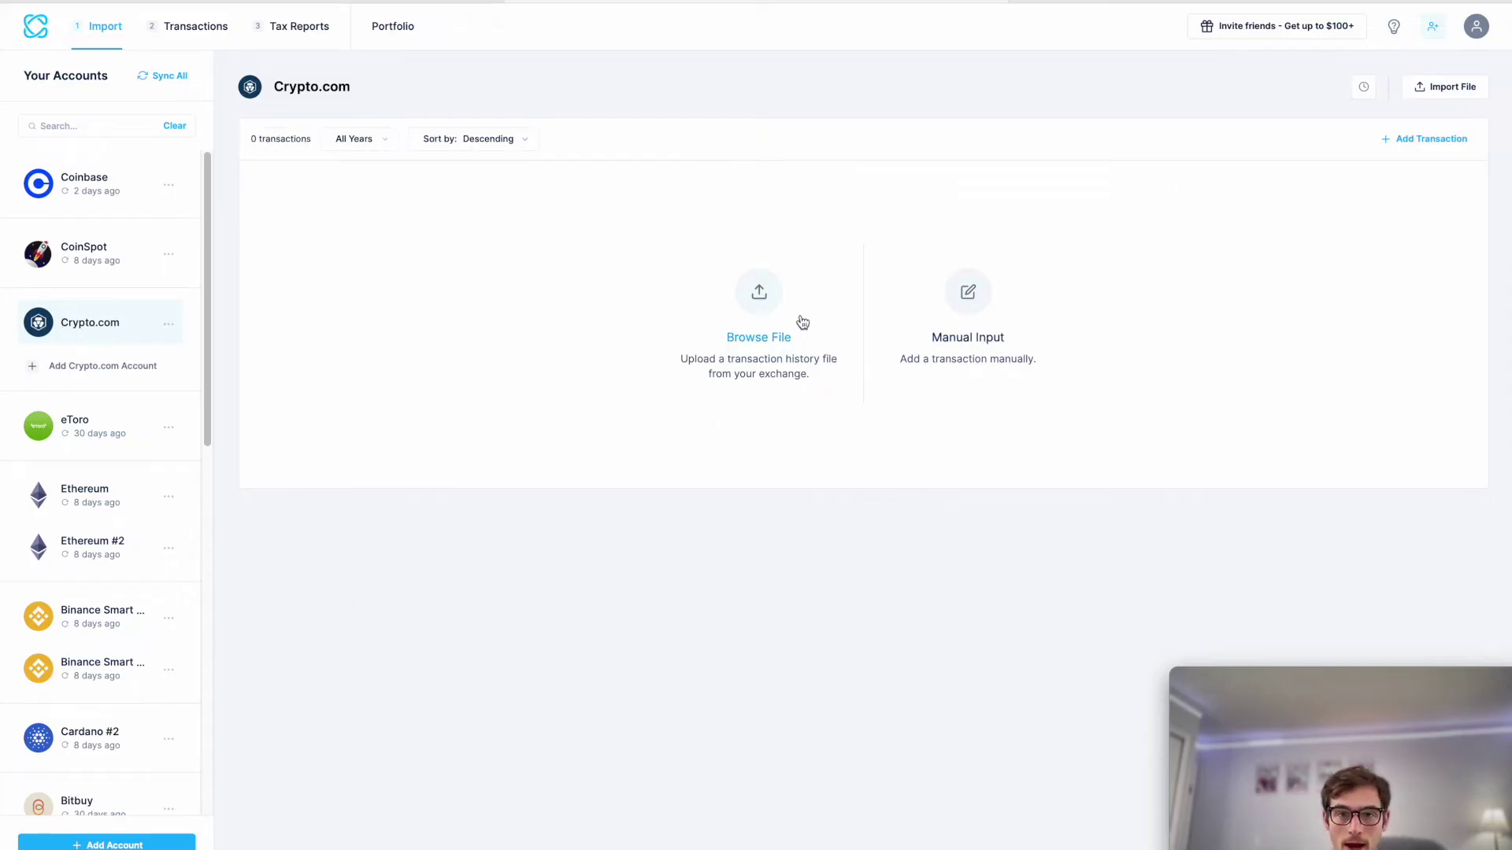
{"action": "left_click", "coordinate": [761, 325]}
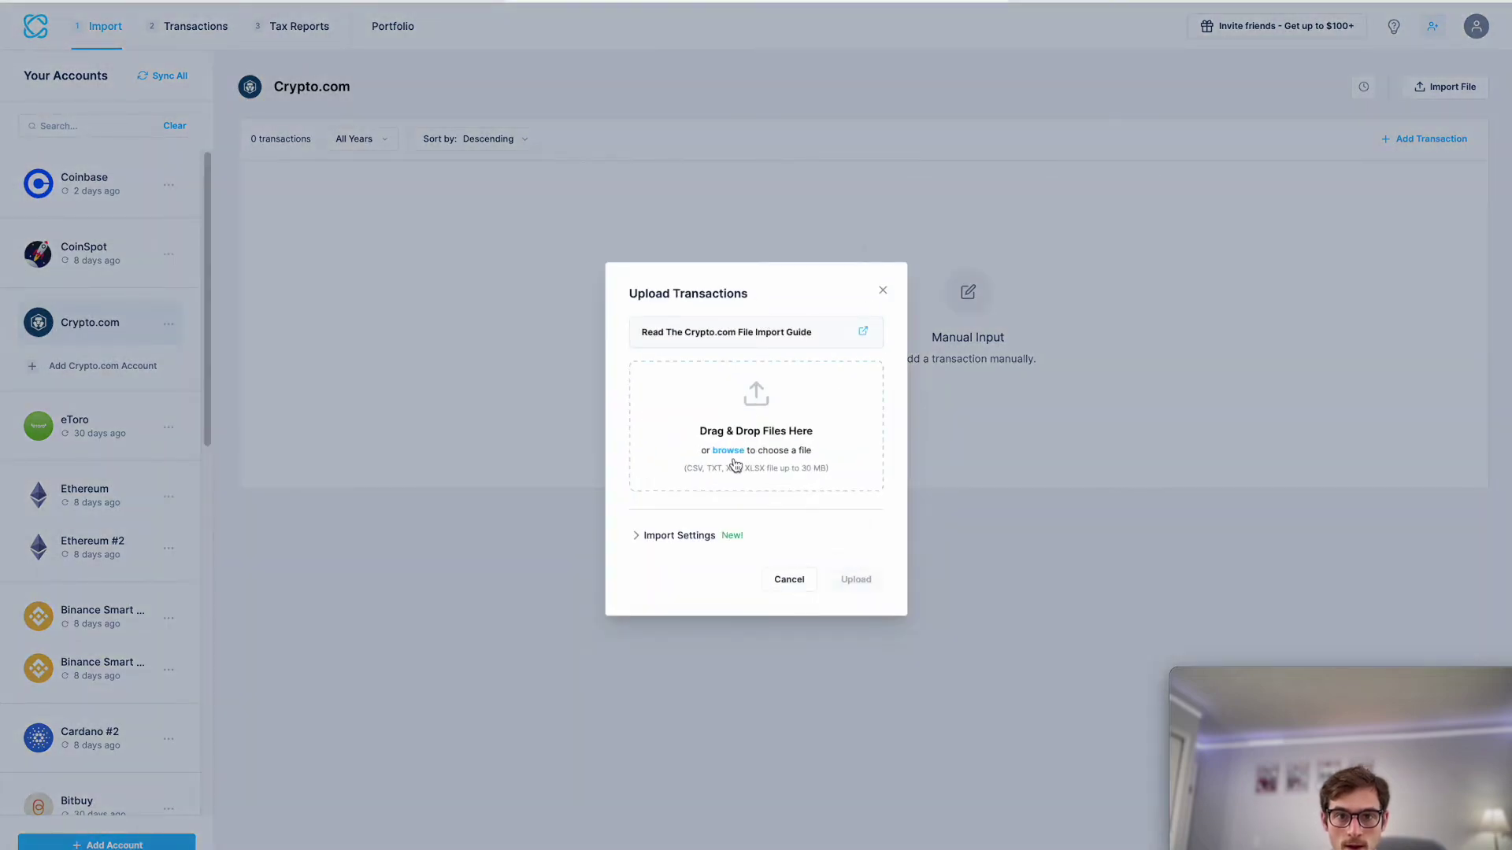
{"action": "left_click", "coordinate": [731, 450]}
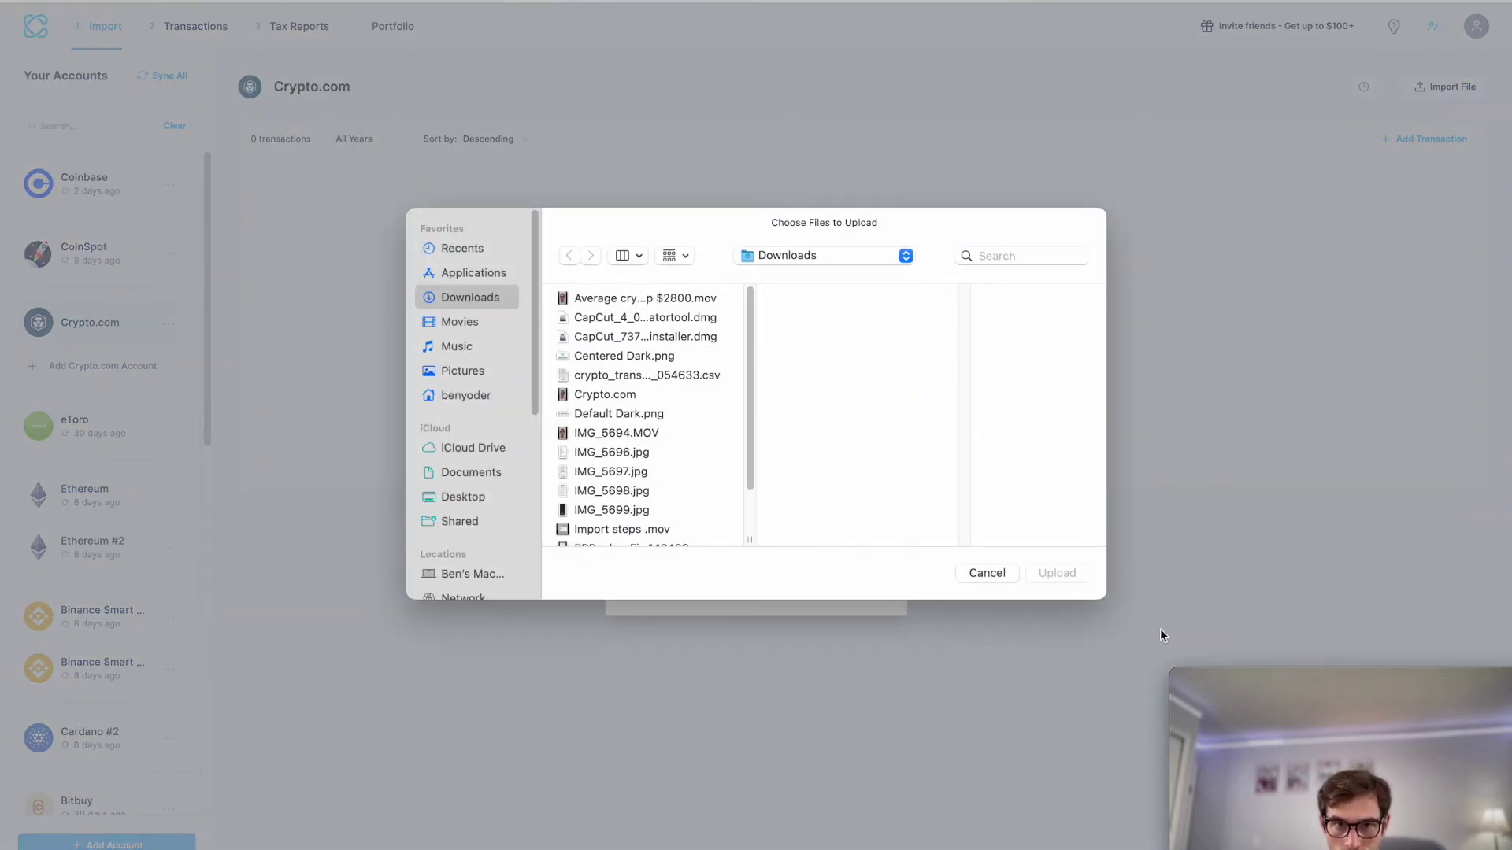
{"action": "scroll", "coordinate": [630, 447], "scroll_direction": "down", "scroll_amount": 1}
{"action": "left_click", "coordinate": [706, 363]}
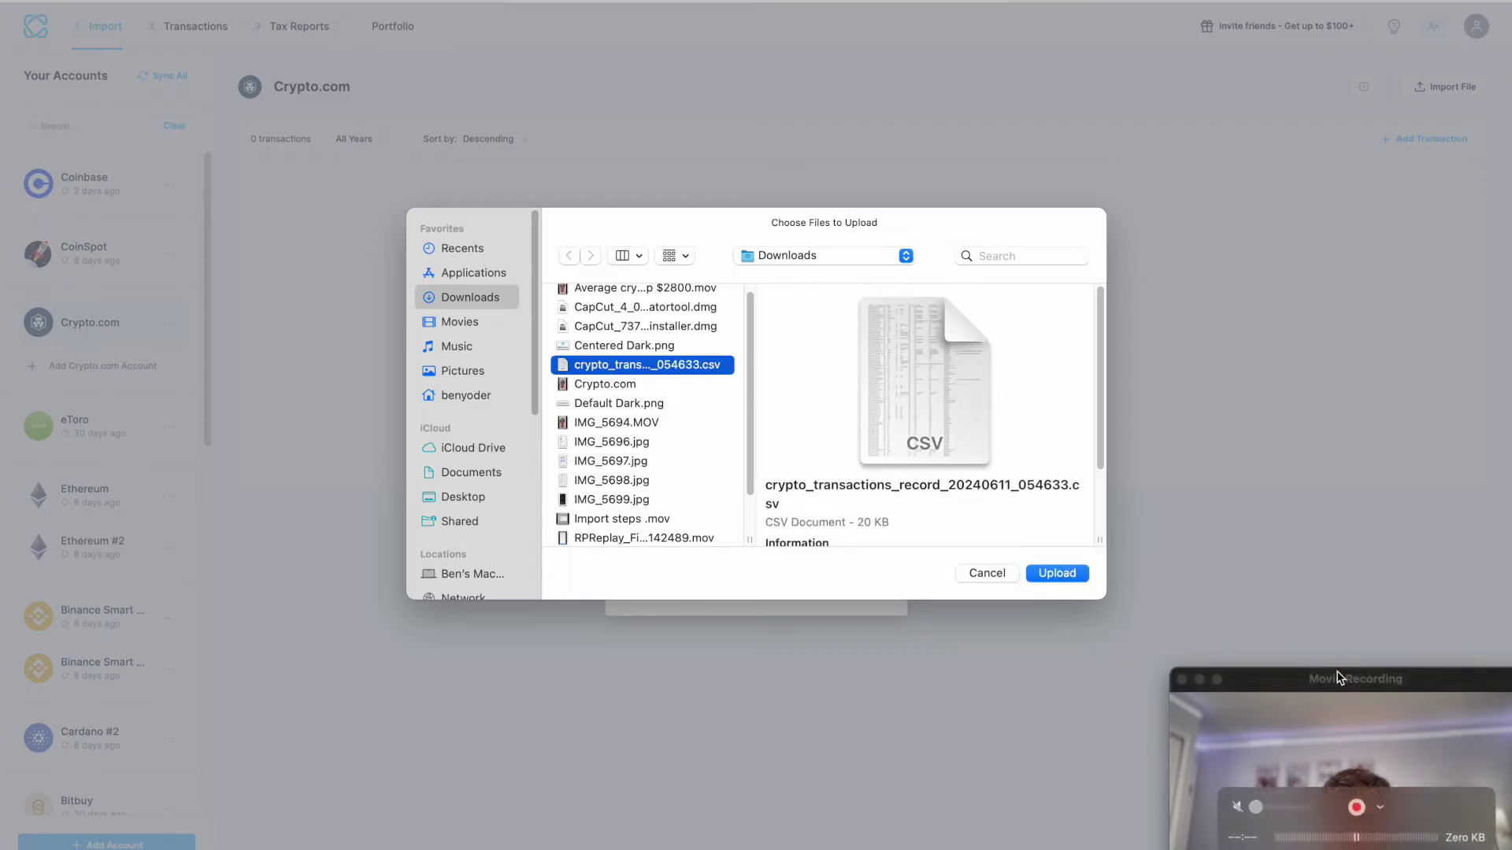
{"action": "left_click_drag", "start_coordinate": [1339, 756], "coordinate": [1285, 92]}
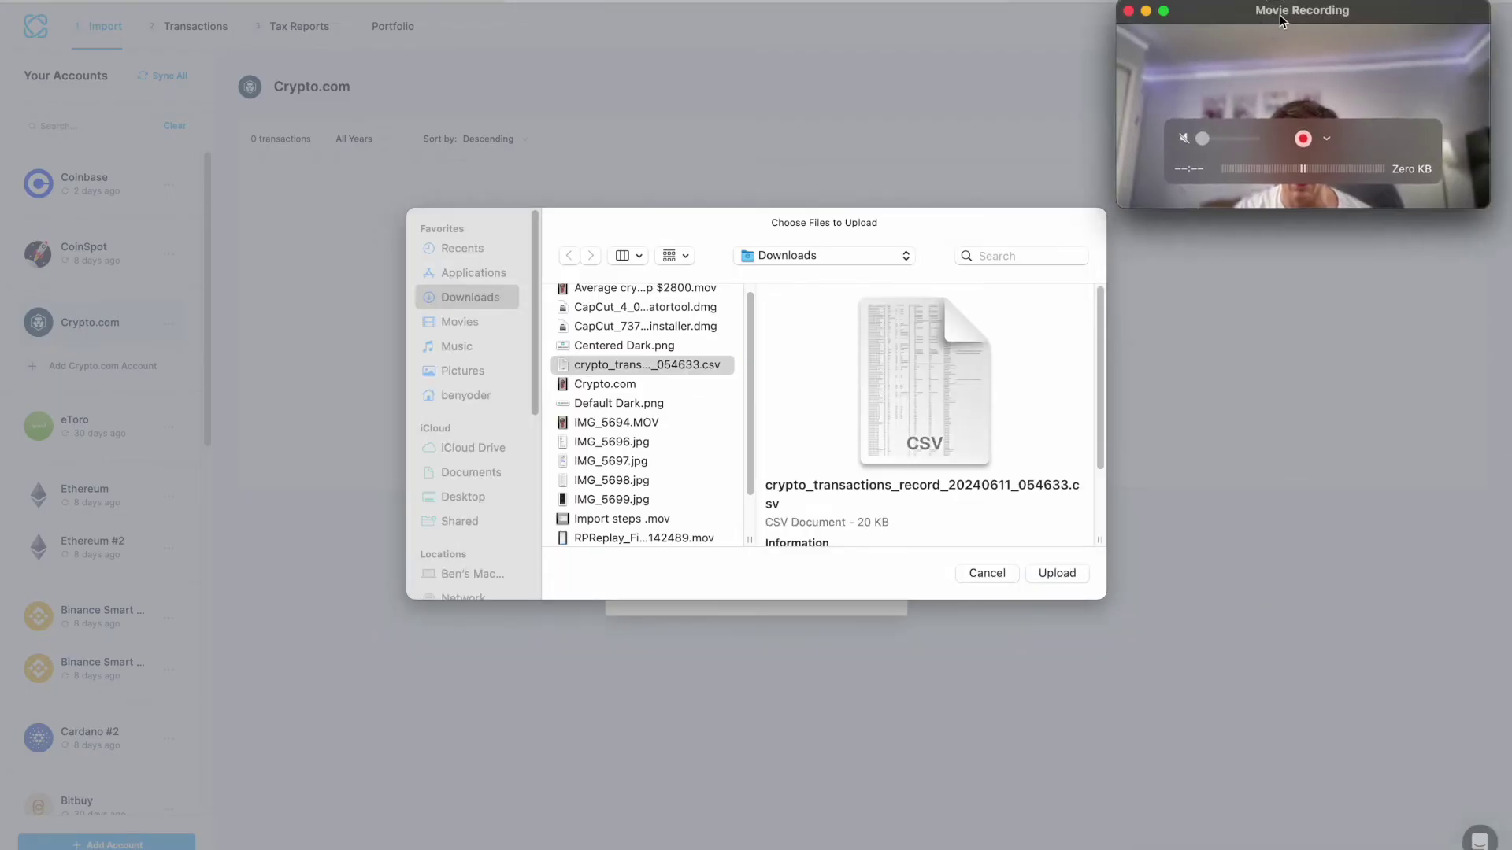
{"action": "left_click", "coordinate": [1060, 575]}
{"action": "left_click", "coordinate": [854, 580]}
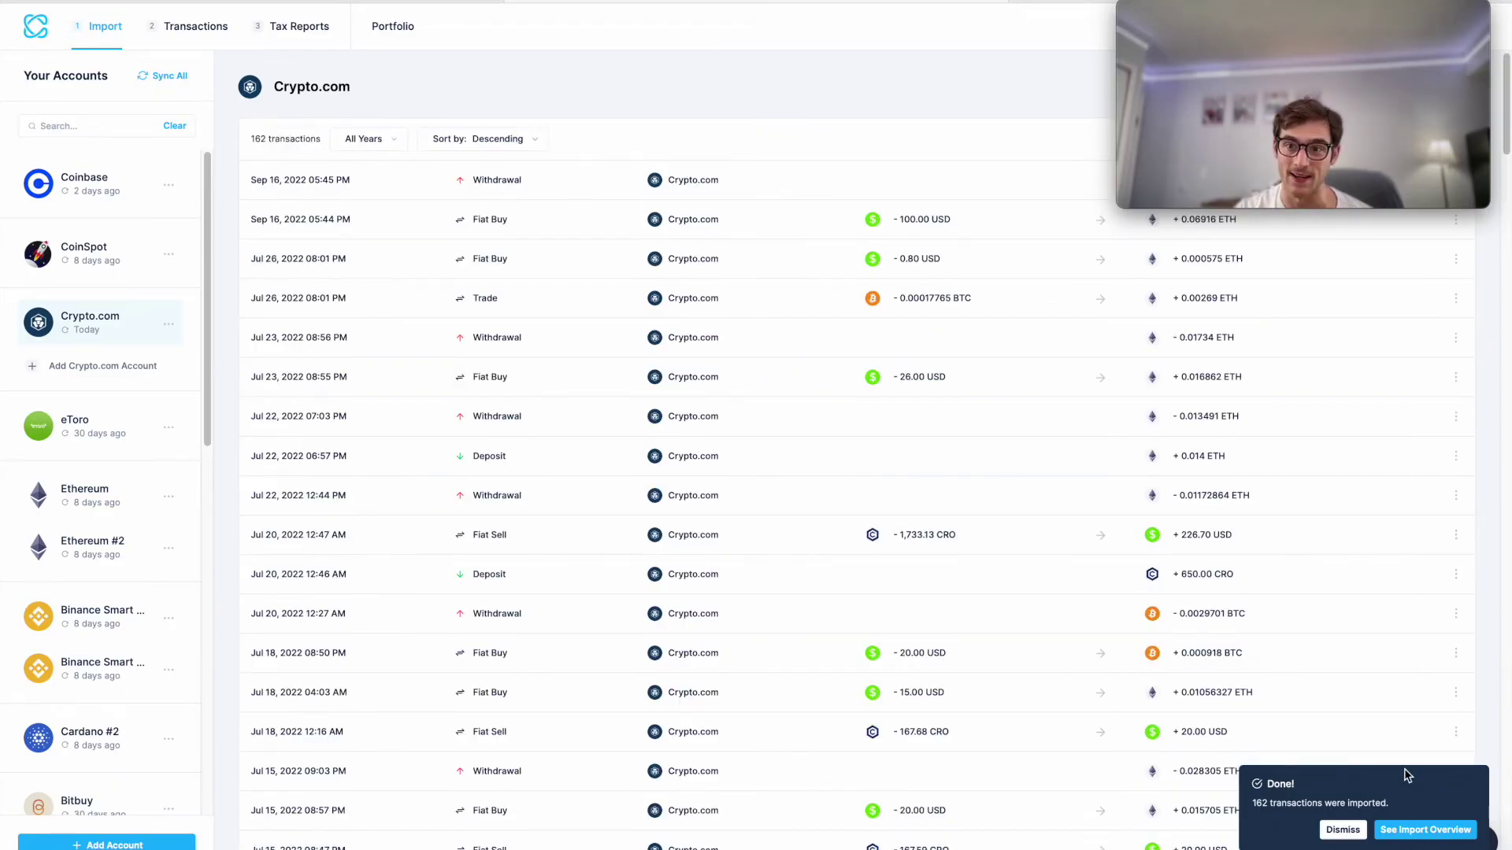
Check the import overview of 162 transactions, then view all 3,741 transactions
{"action": "left_click", "coordinate": [1424, 830]}
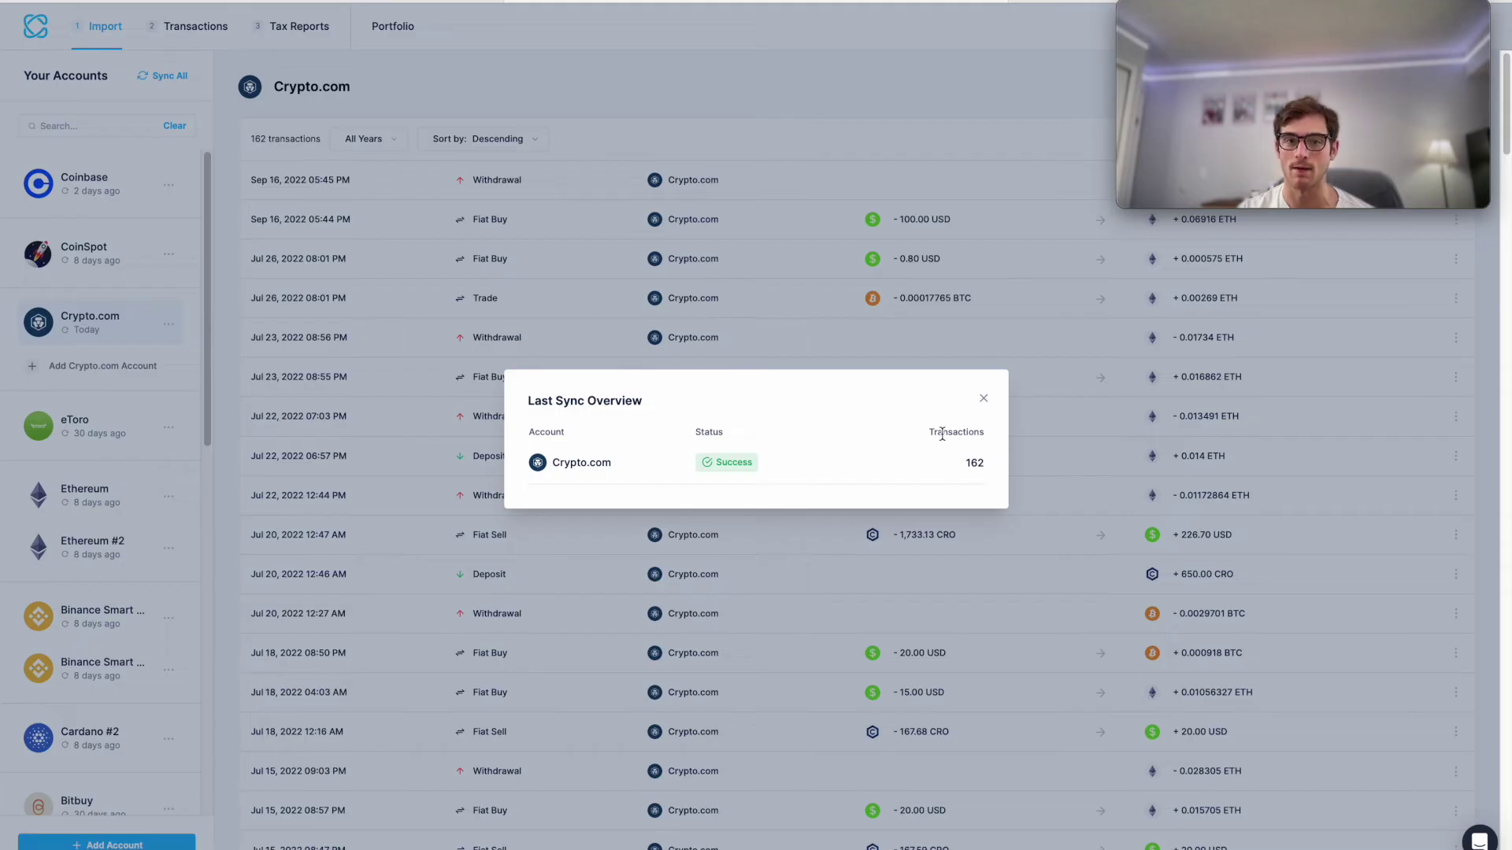
{"action": "left_click", "coordinate": [526, 235]}
{"action": "left_click", "coordinate": [189, 26]}
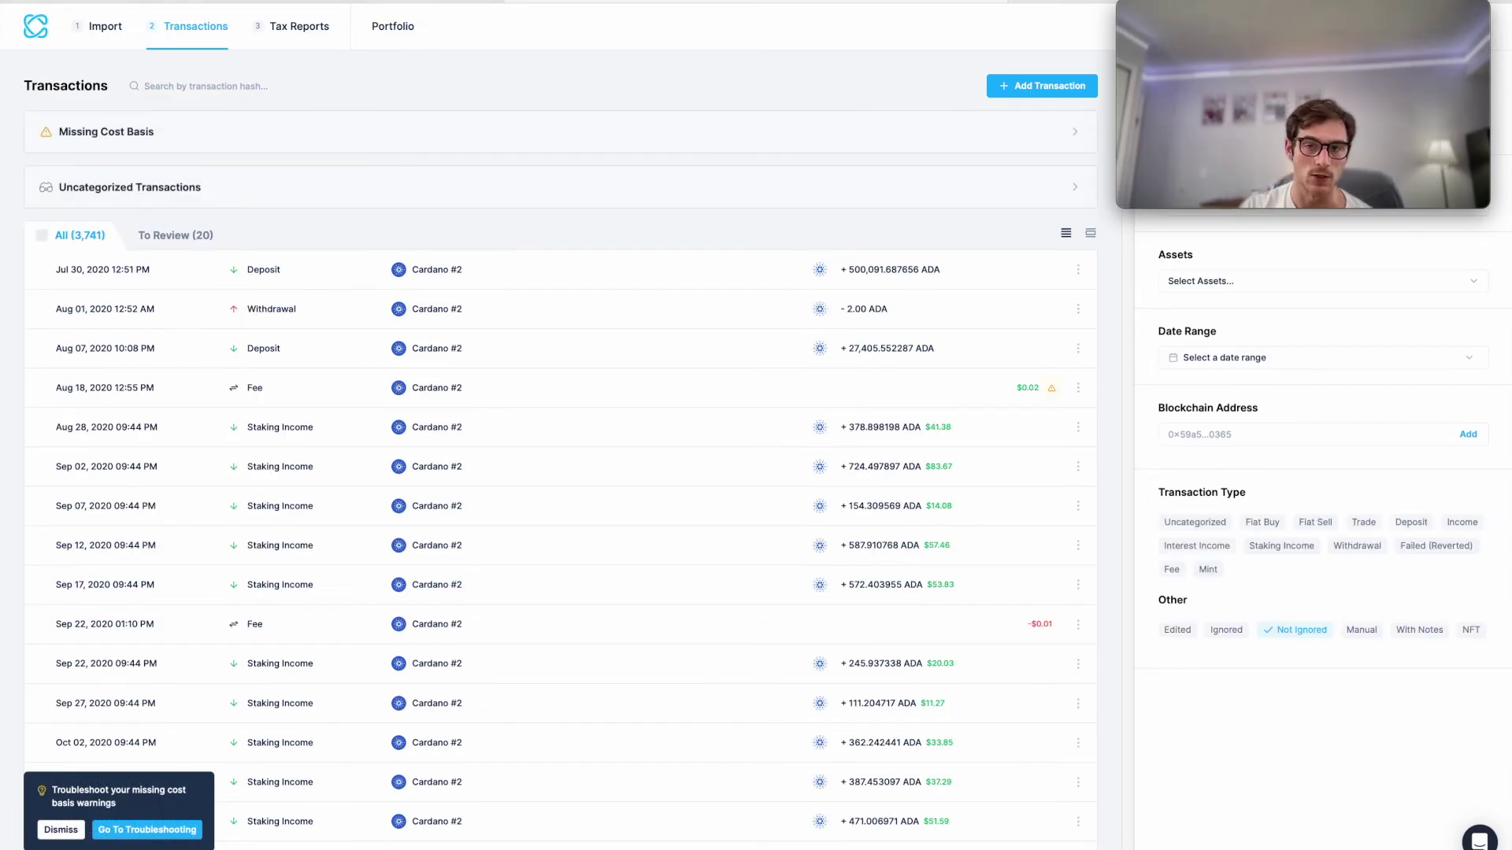
Show the 2023 Tax Report with $33,714 capital gains and HIFO method
{"action": "left_click_drag", "start_coordinate": [1273, 11], "coordinate": [1289, 680]}
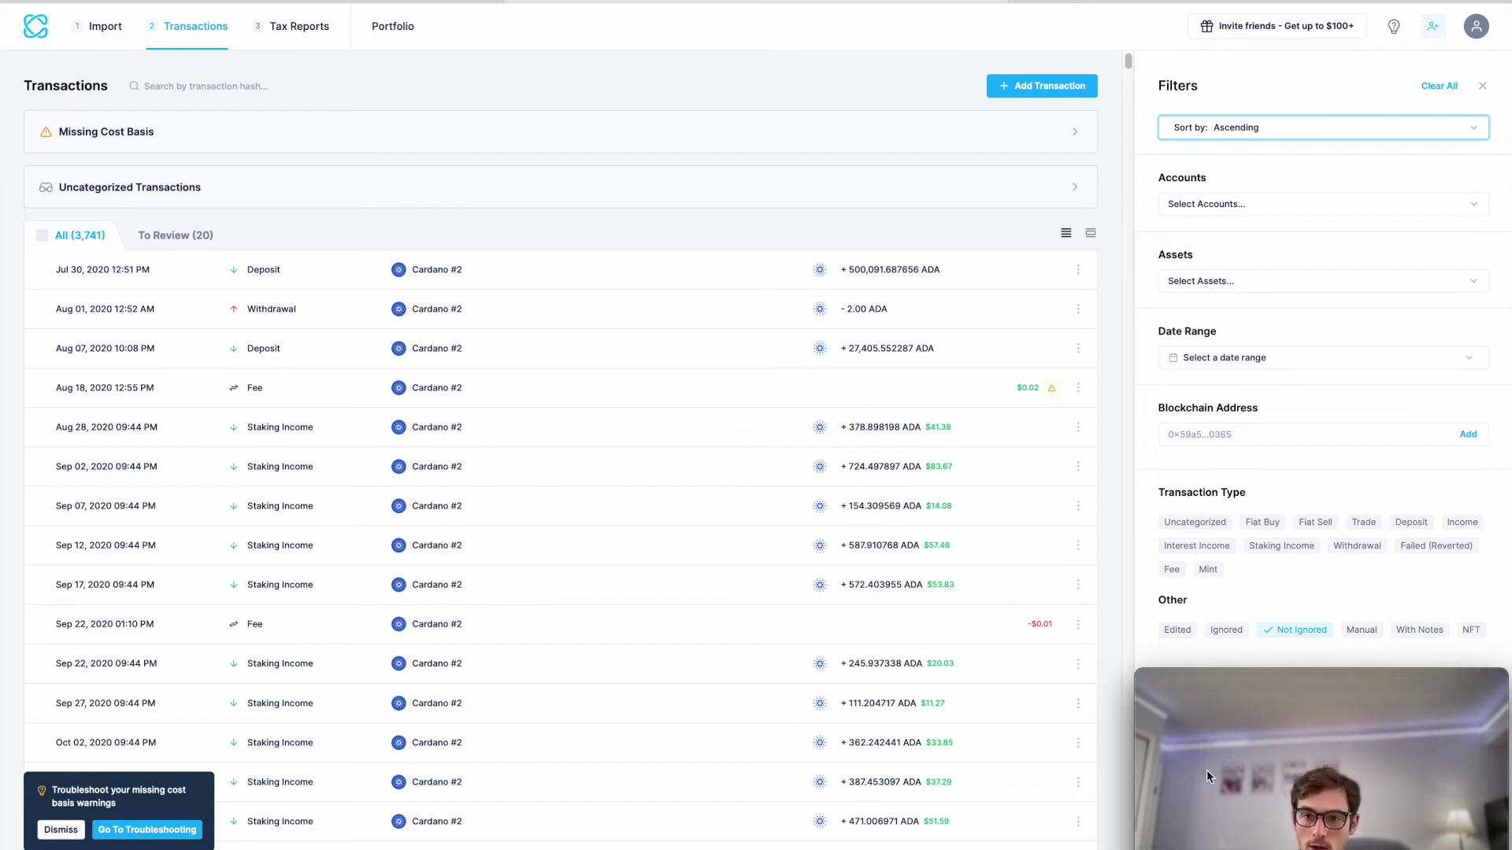
{"action": "left_click", "coordinate": [315, 29]}
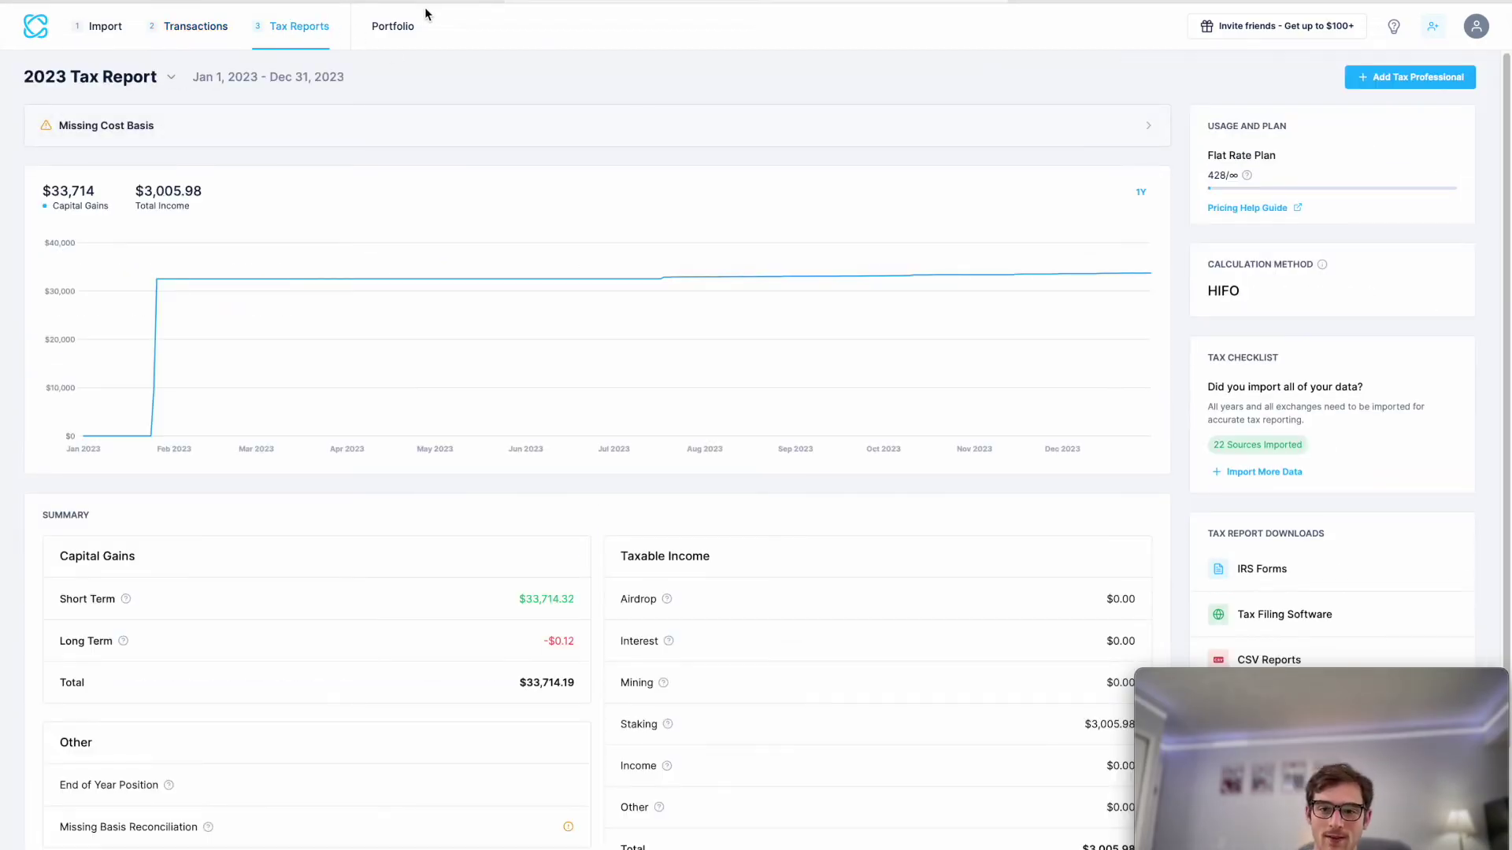
{"action": "scroll", "coordinate": [551, 512], "scroll_direction": "down", "scroll_amount": 2}
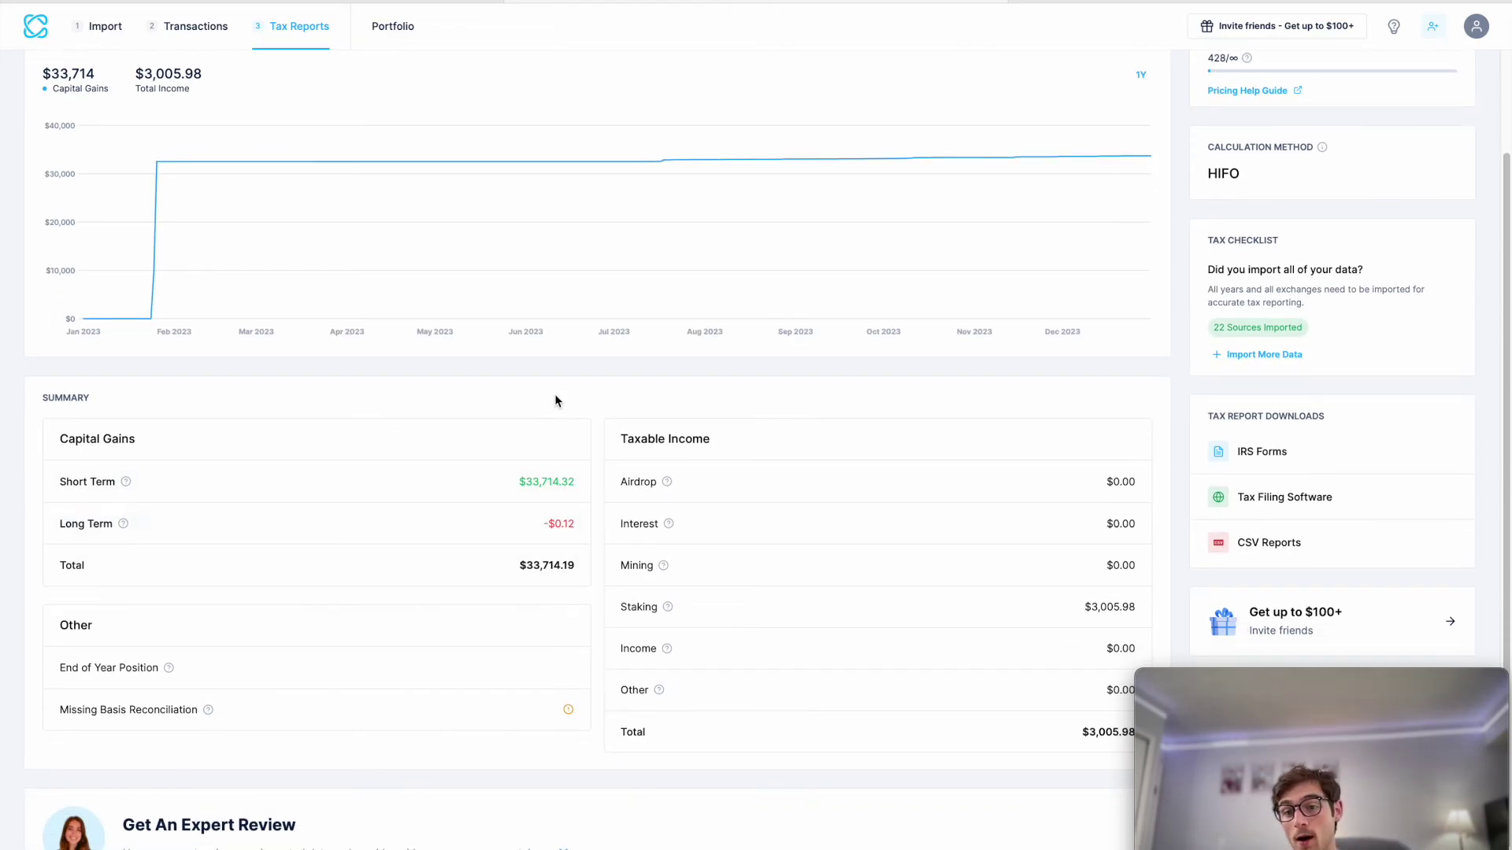
{"action": "scroll", "coordinate": [1075, 524], "scroll_direction": "down", "scroll_amount": 1}
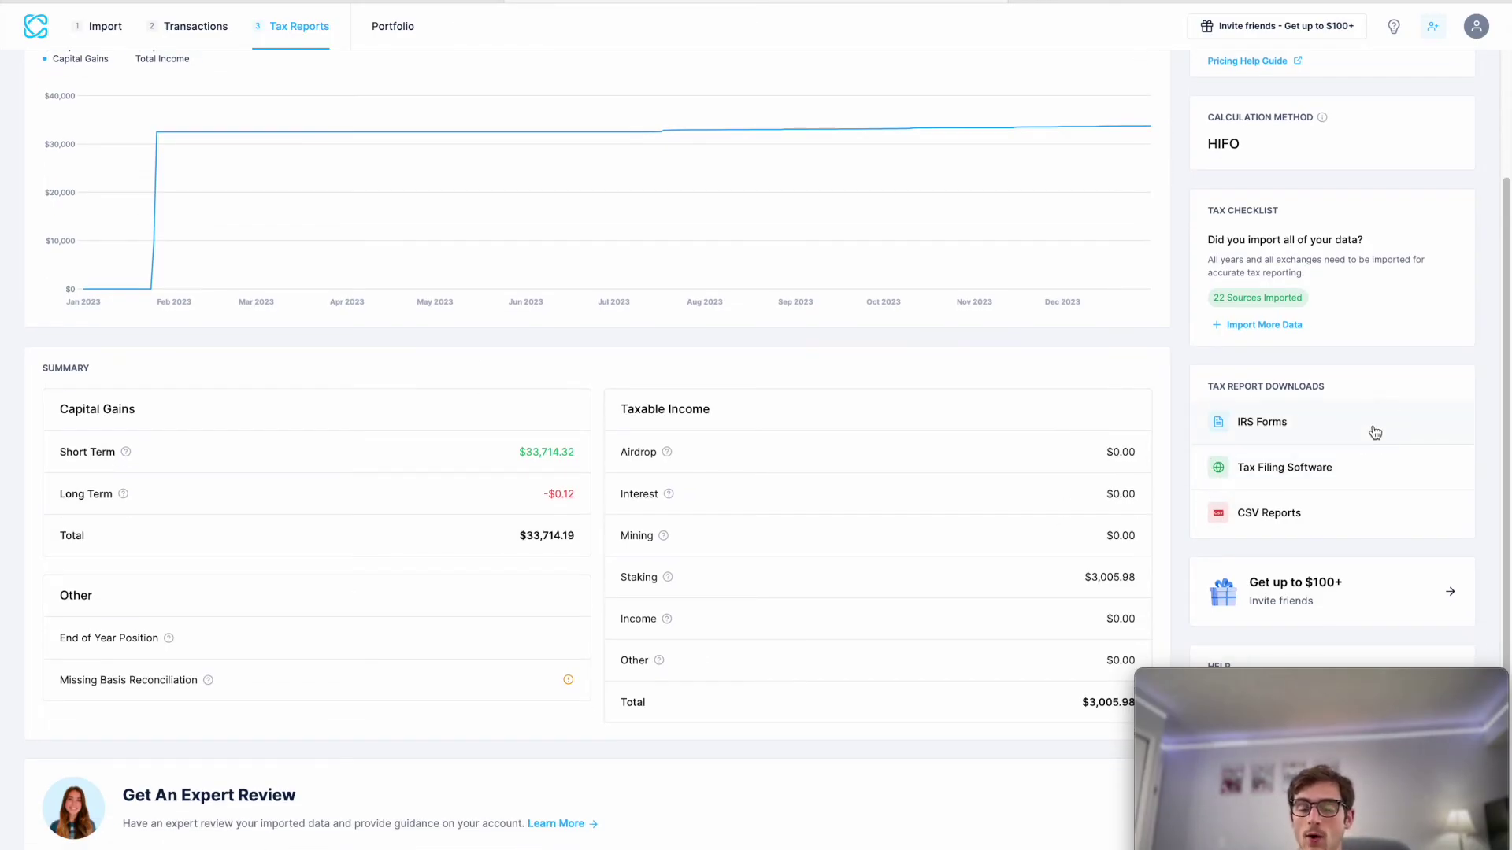
{"action": "left_click", "coordinate": [1373, 433]}
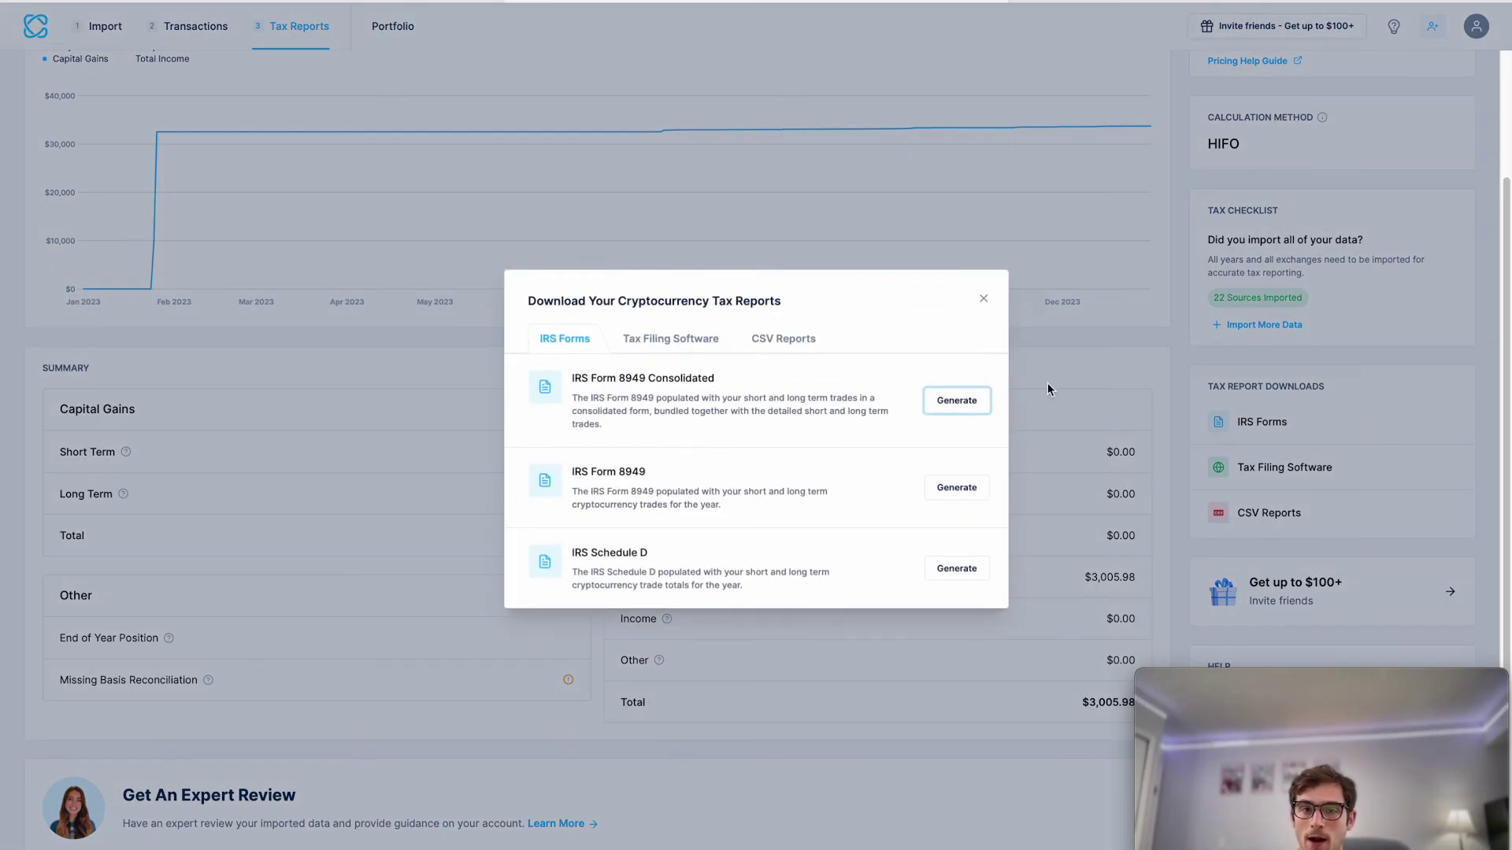
Review the Tax Filing Software exports, then view the Portfolio page's $56,980 market value
{"action": "left_click", "coordinate": [724, 339]}
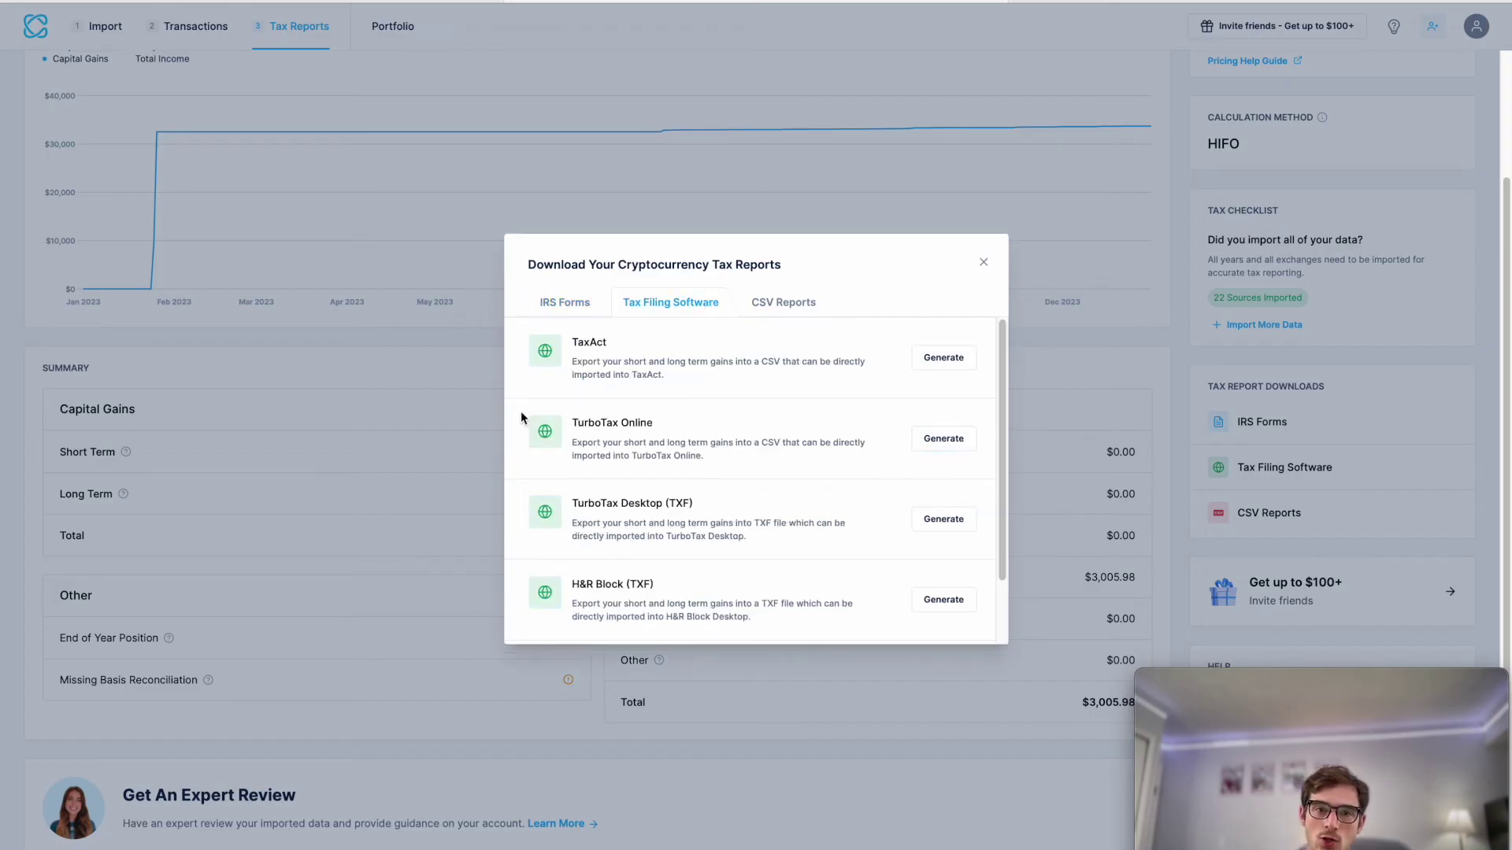
{"action": "left_click", "coordinate": [1164, 574]}
{"action": "scroll", "coordinate": [347, 307], "scroll_direction": "up", "scroll_amount": 2}
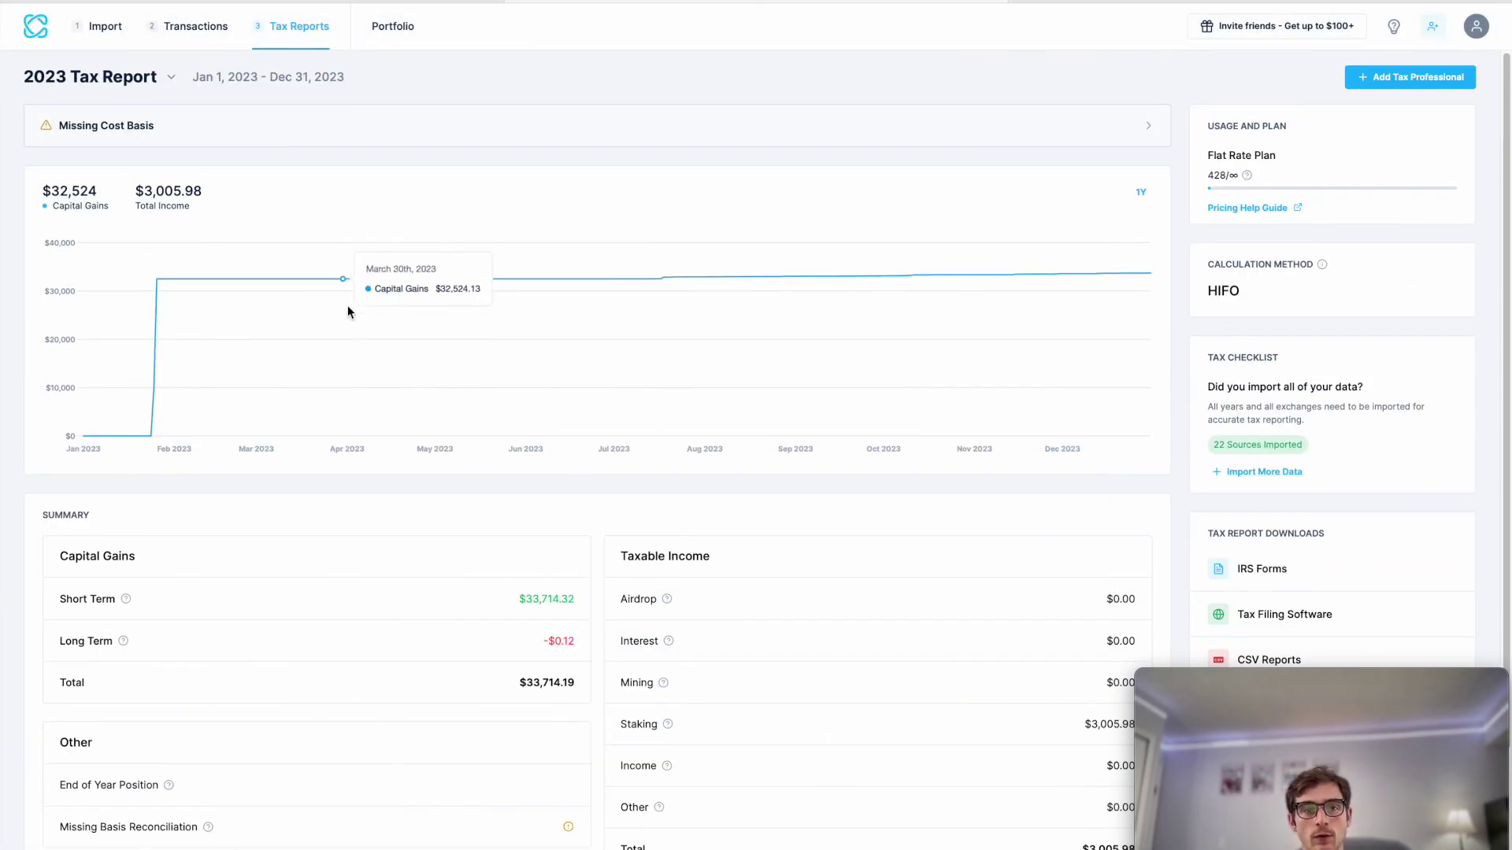
{"action": "left_click", "coordinate": [392, 27]}
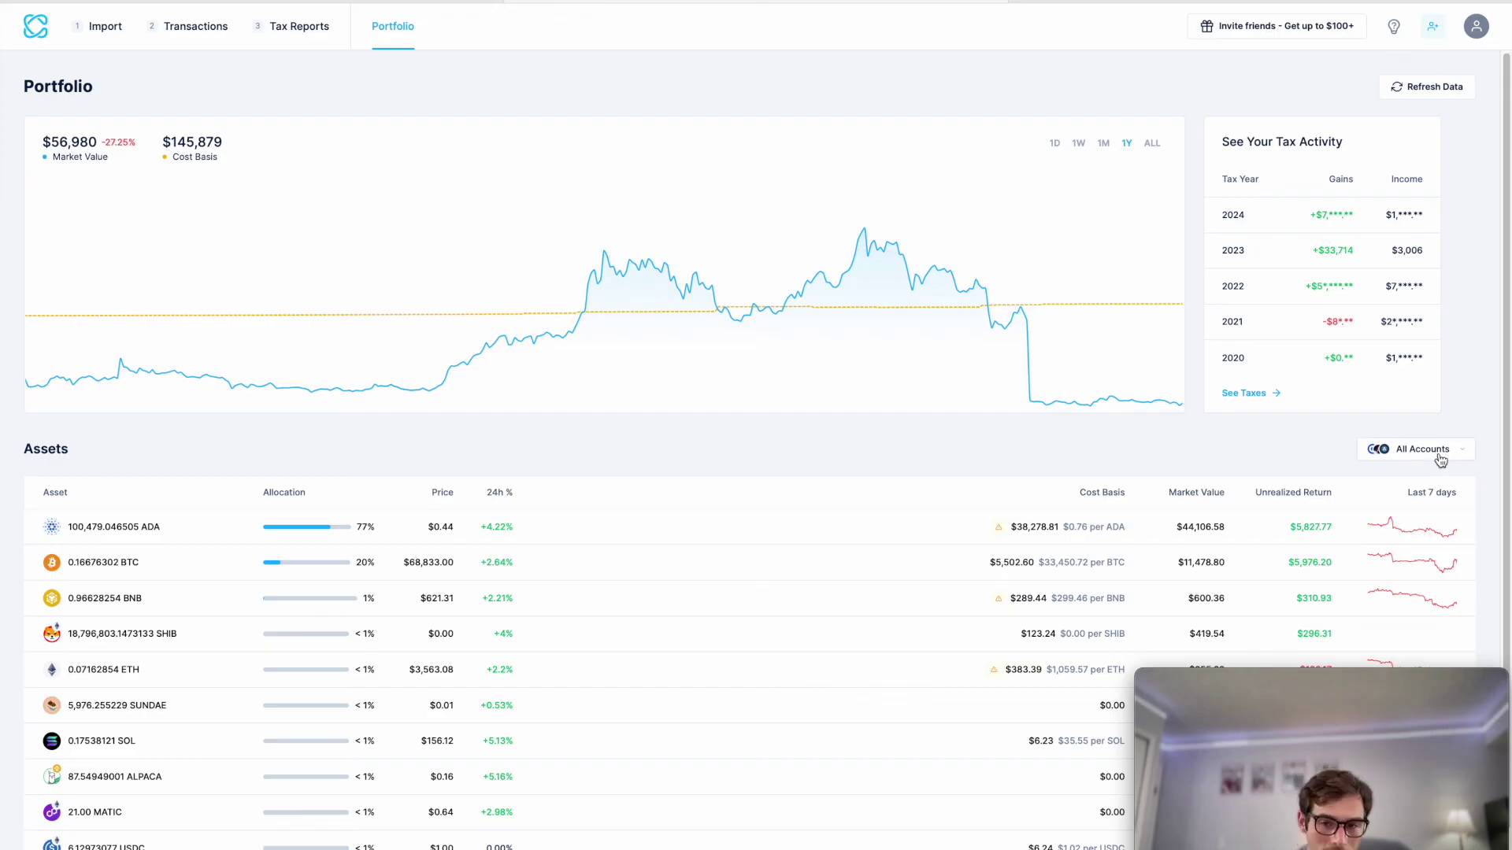
{"action": "left_click", "coordinate": [1440, 460]}
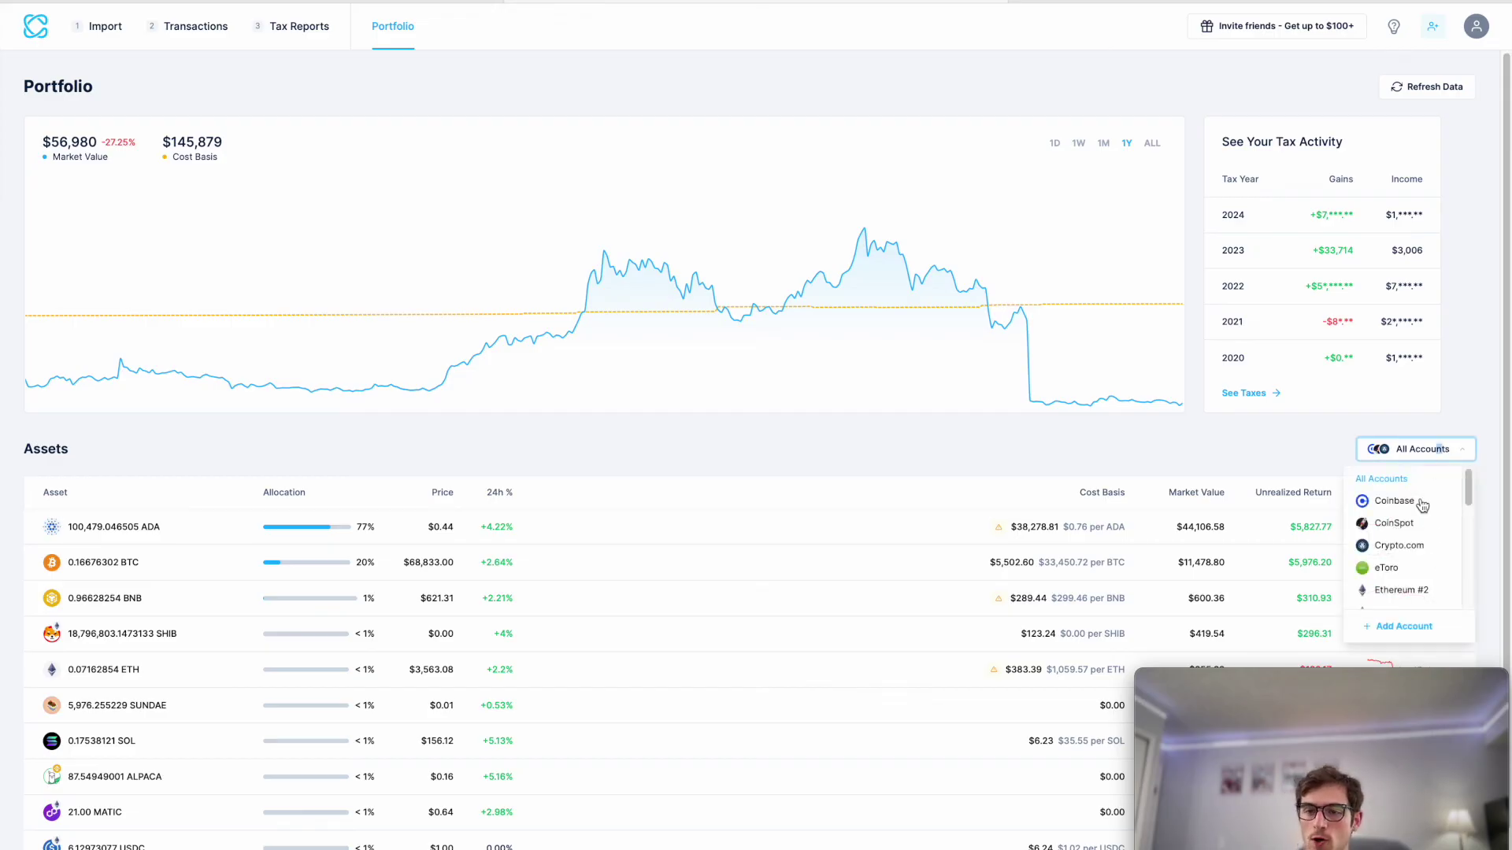
{"action": "left_click", "coordinate": [1429, 550]}
{"action": "left_click", "coordinate": [1431, 450]}
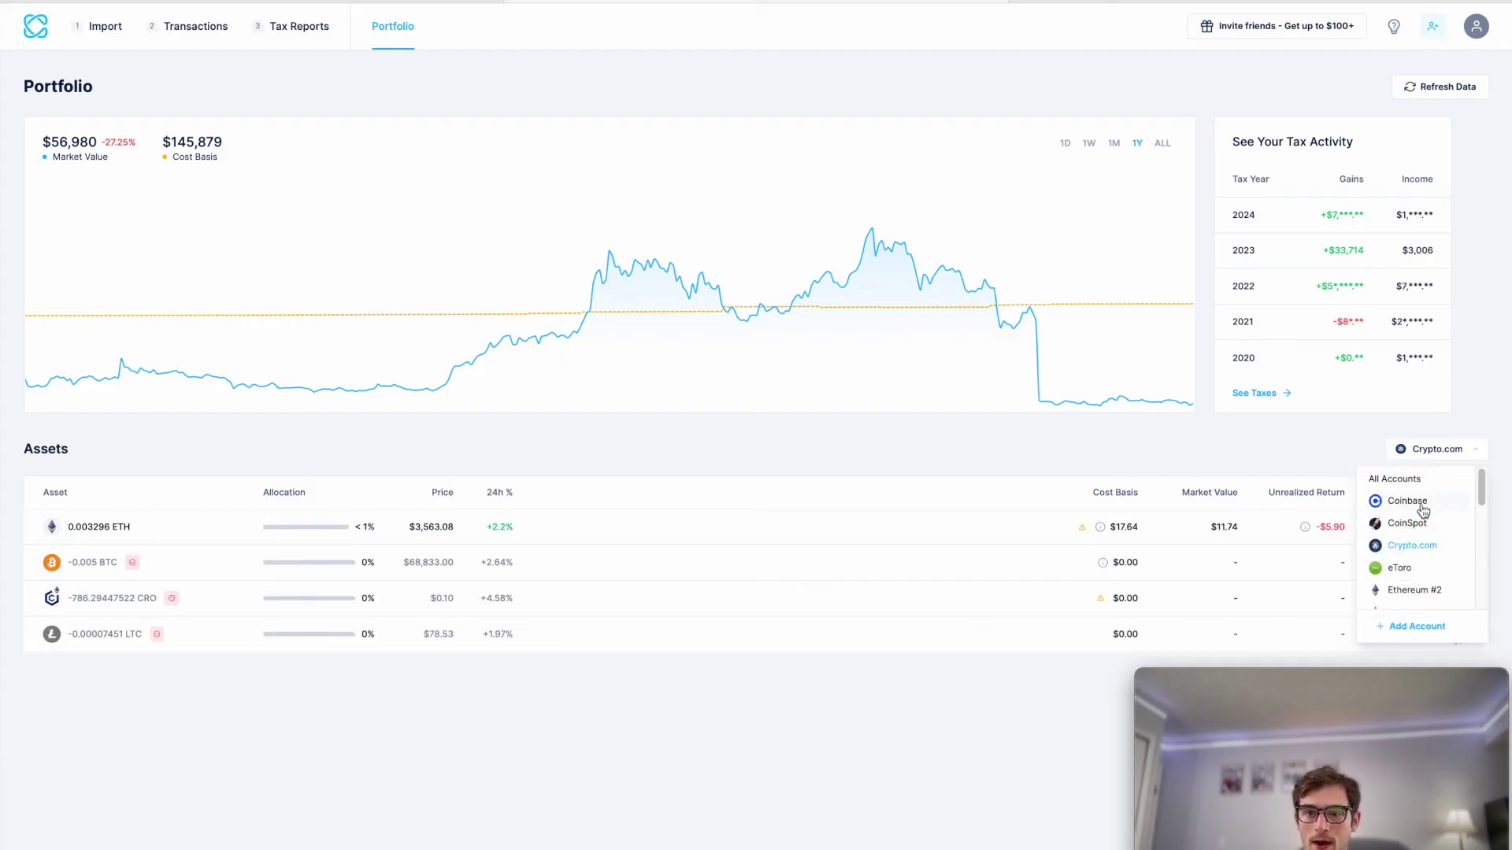
{"action": "left_click", "coordinate": [1413, 501]}
{"action": "left_click", "coordinate": [1427, 450]}
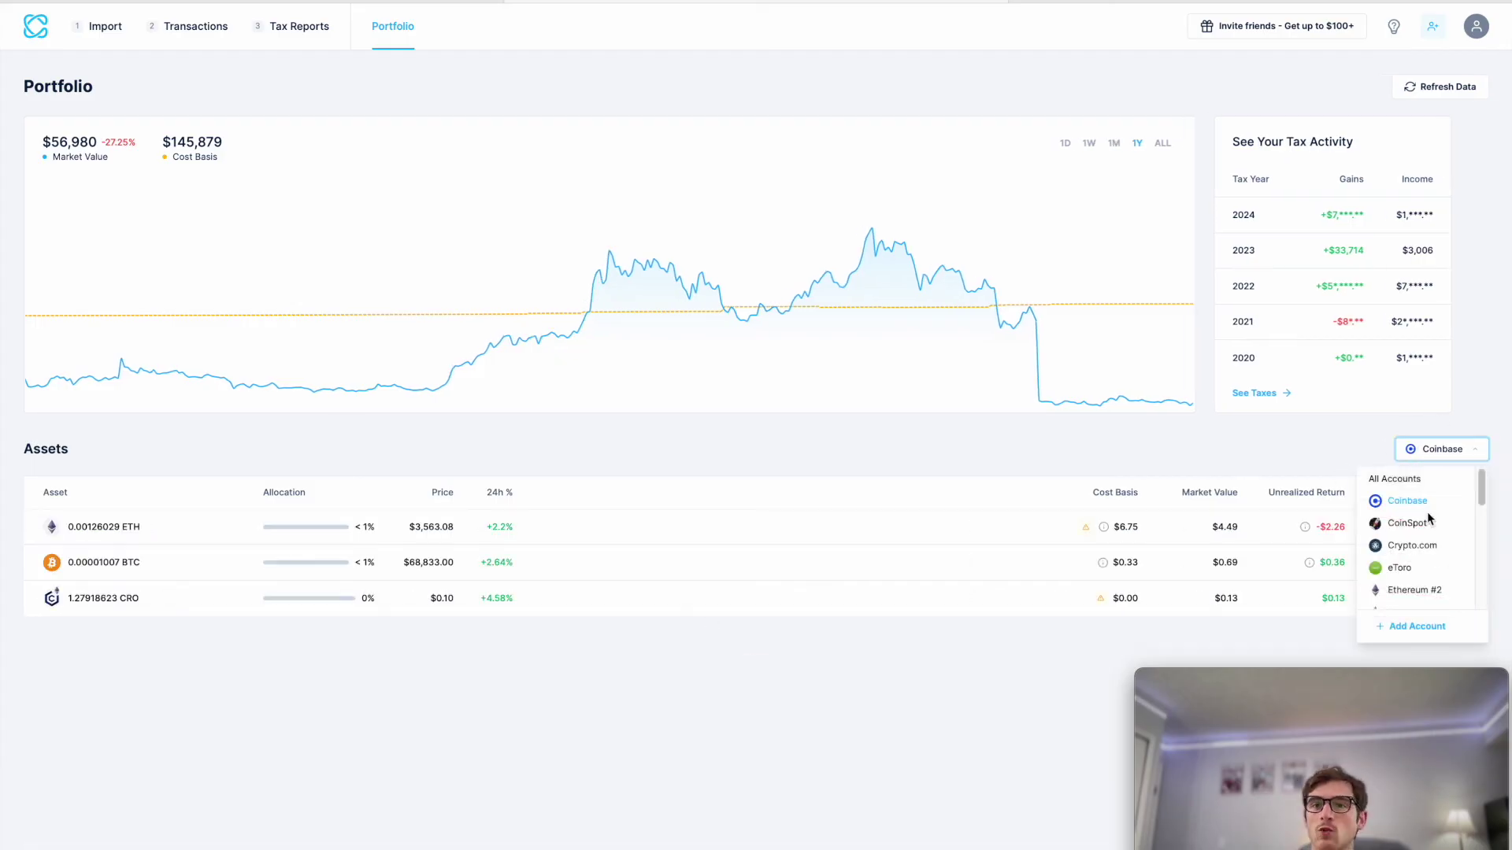
{"action": "left_click", "coordinate": [1431, 482]}
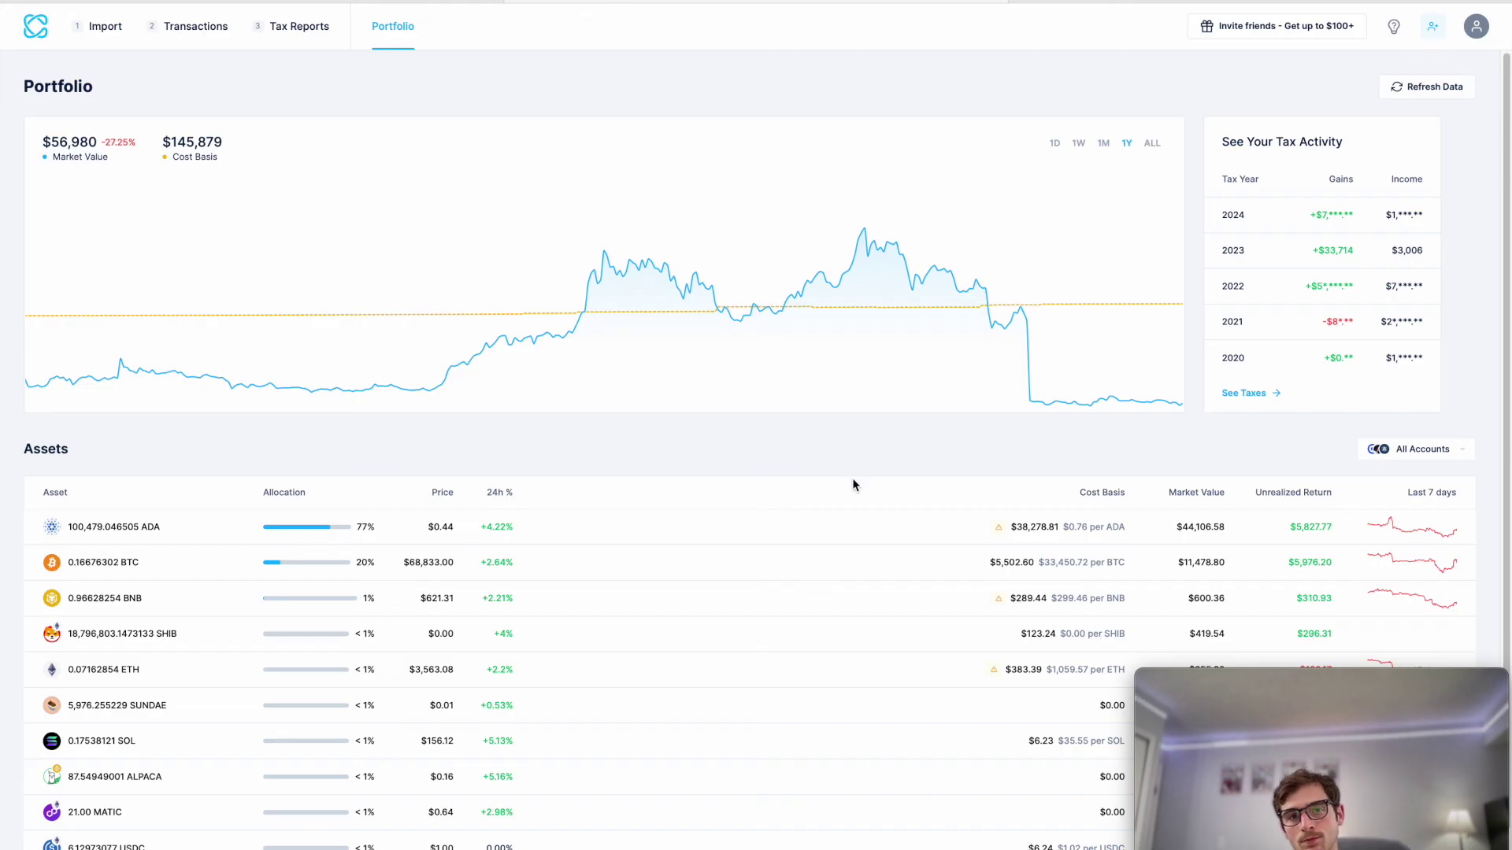